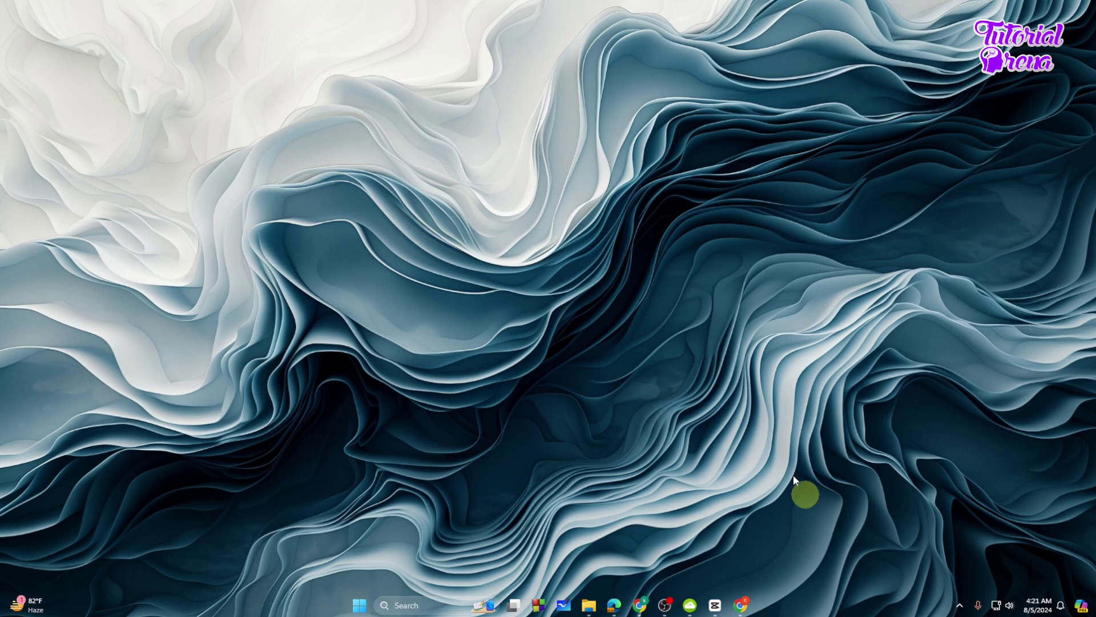
- Search Google for 'snap camera 1.21' and open the Uptodown Snap Camera page
left_click(746, 607)
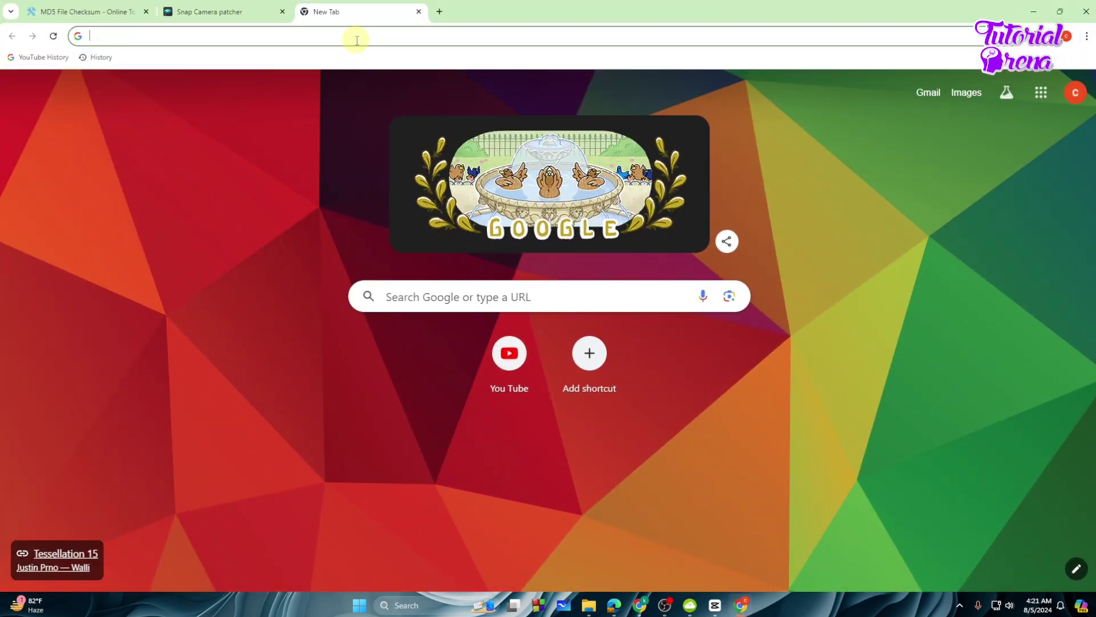
type("snap camera 1.21")
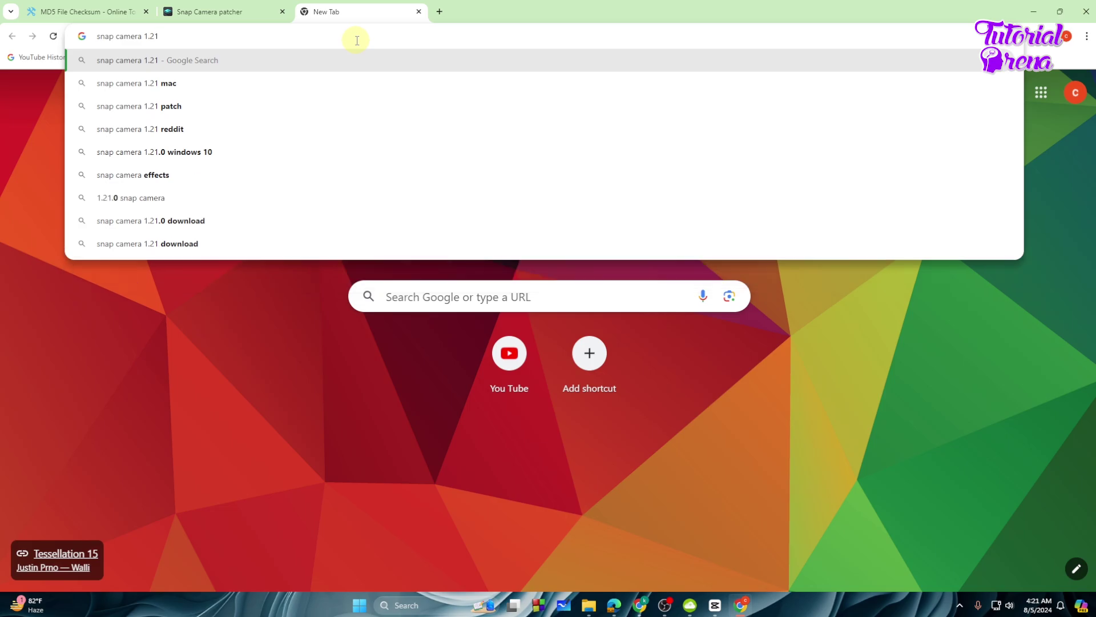
left_click(166, 61)
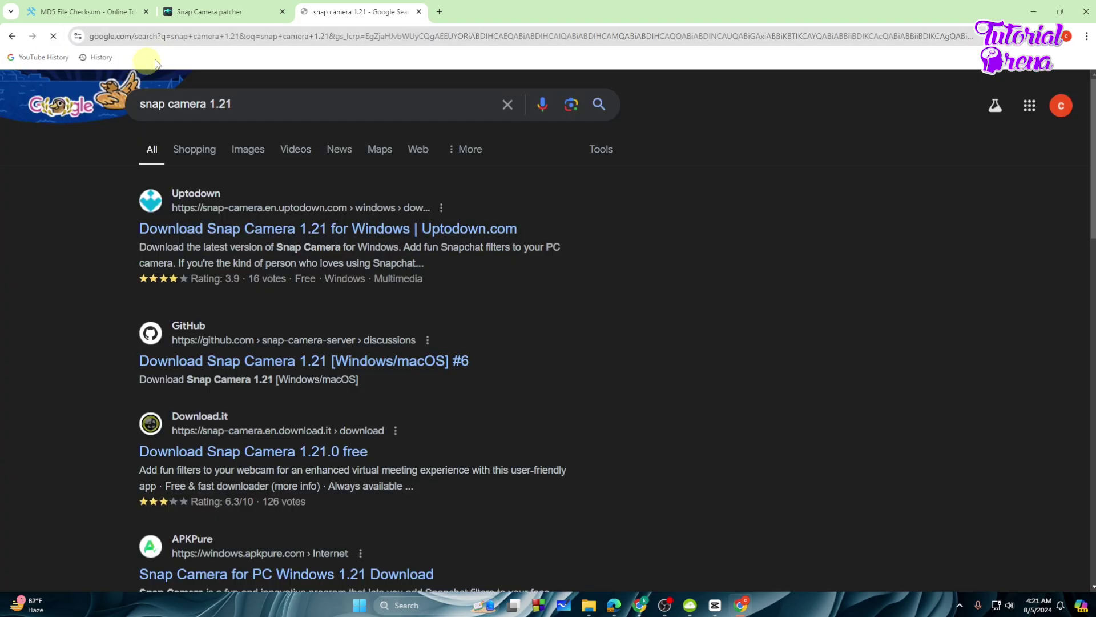
left_click(189, 231)
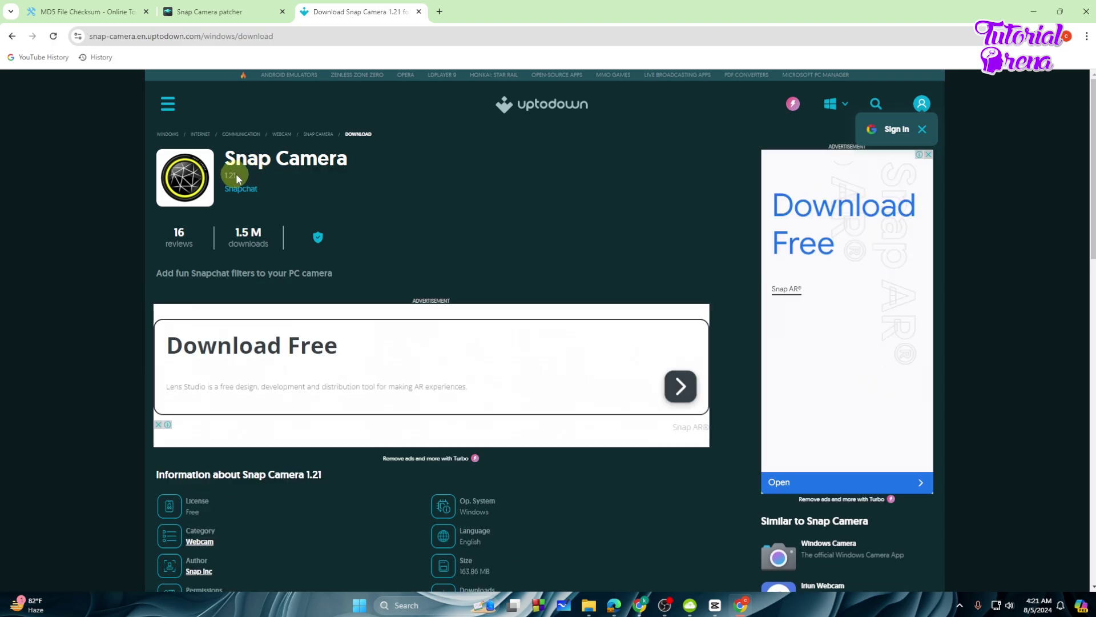
- Download the Snap Camera 1.21 installer, snap-camera-1-21.exe, from the Uptodown page
triple_click(237, 179)
left_click(245, 181)
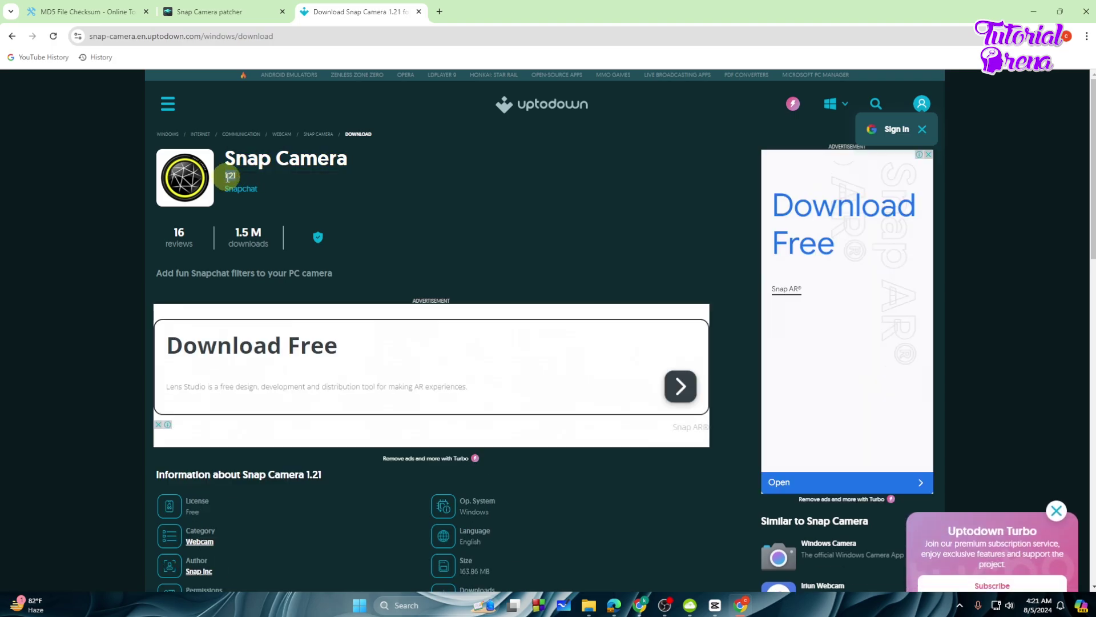
triple_click(254, 182)
left_click(254, 182)
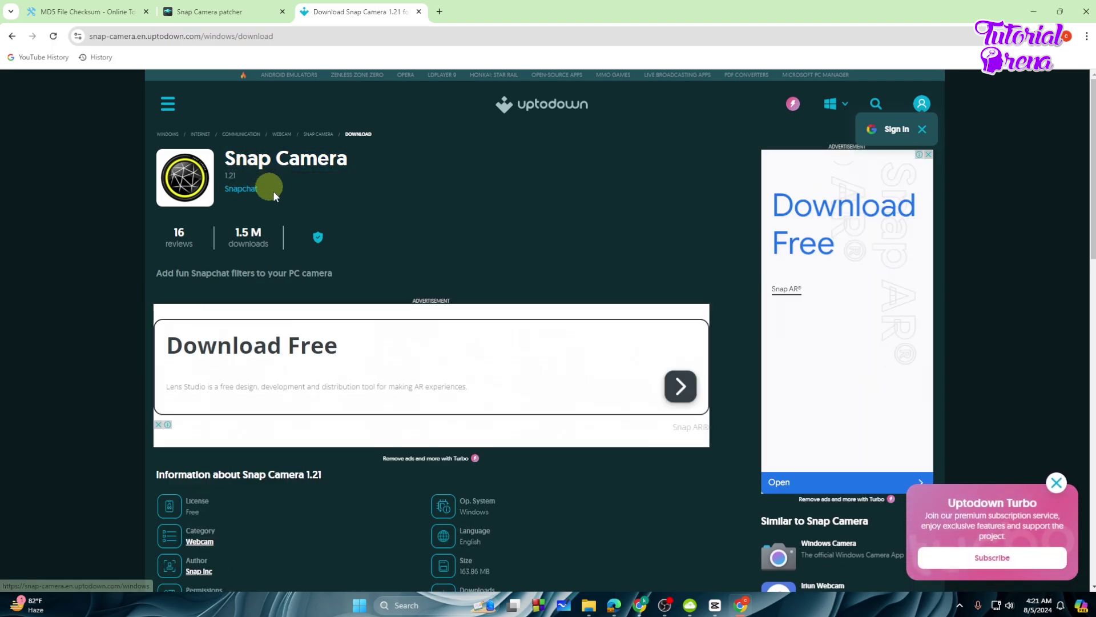
scroll(309, 303, "down", 4)
scroll(330, 327, "down", 1)
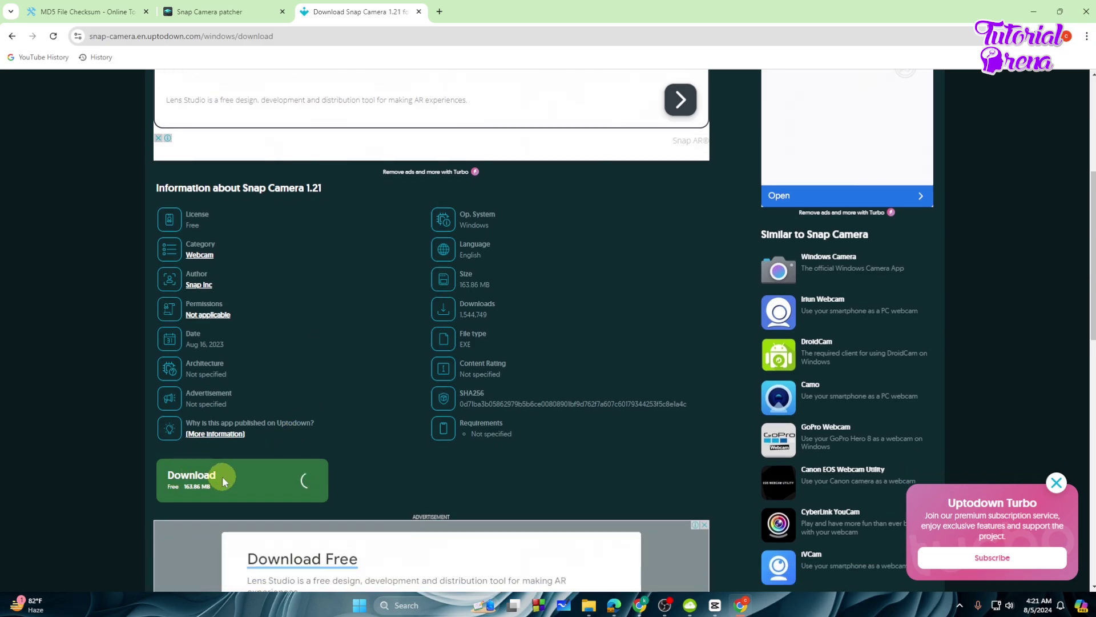
scroll(199, 484, "down", 1)
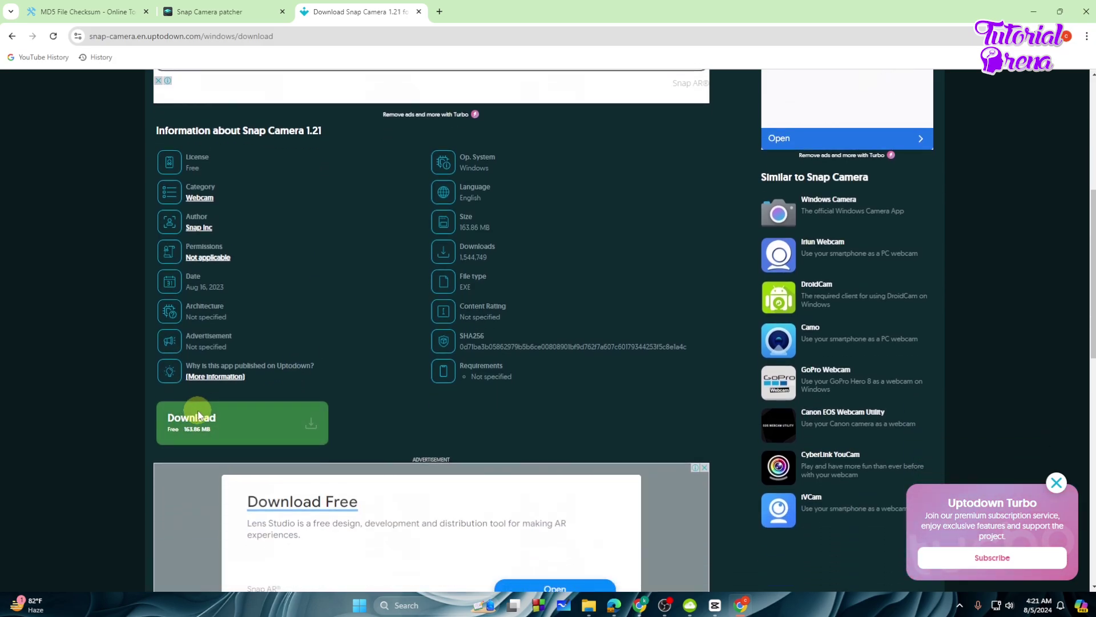
left_click(234, 421)
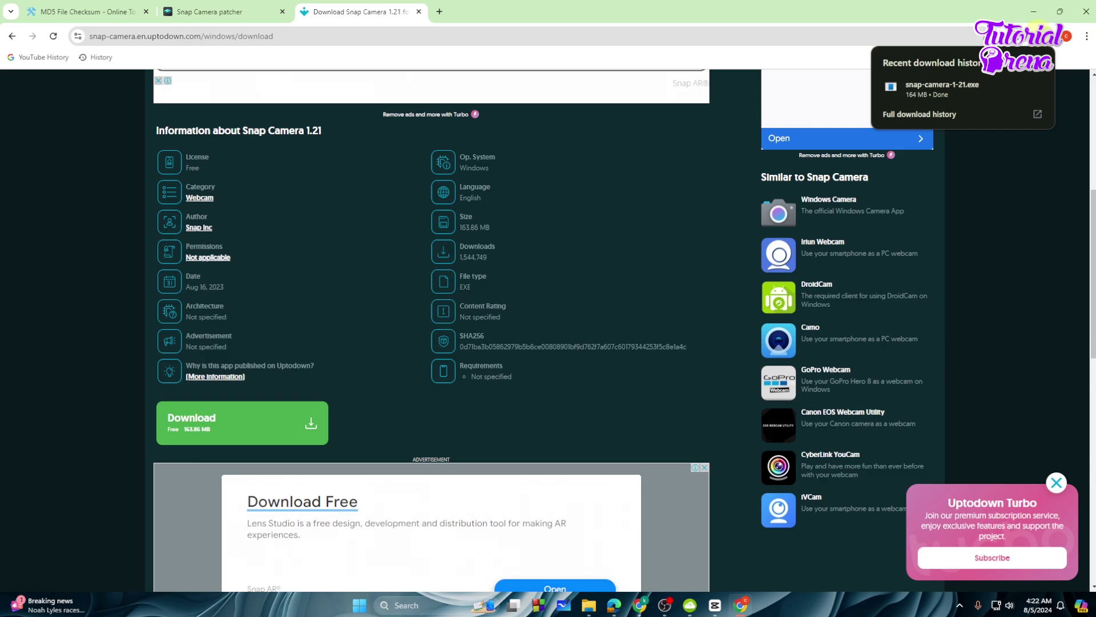
mouse_move(942, 87)
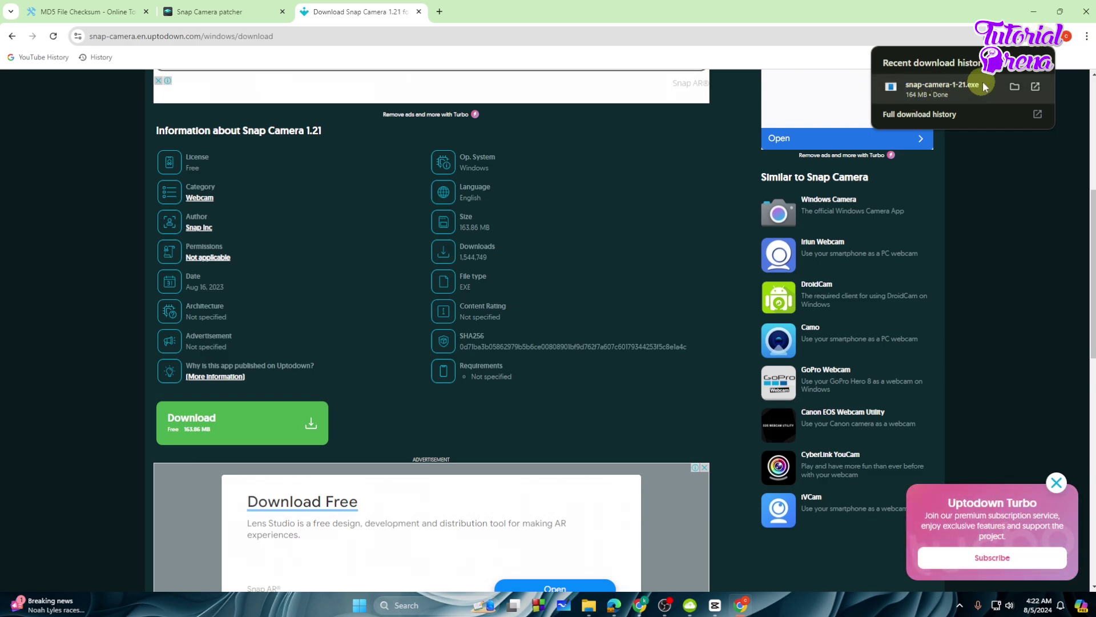
- Run the downloaded snap-camera-1-21.exe installer from the Downloads folder
left_click(1007, 87)
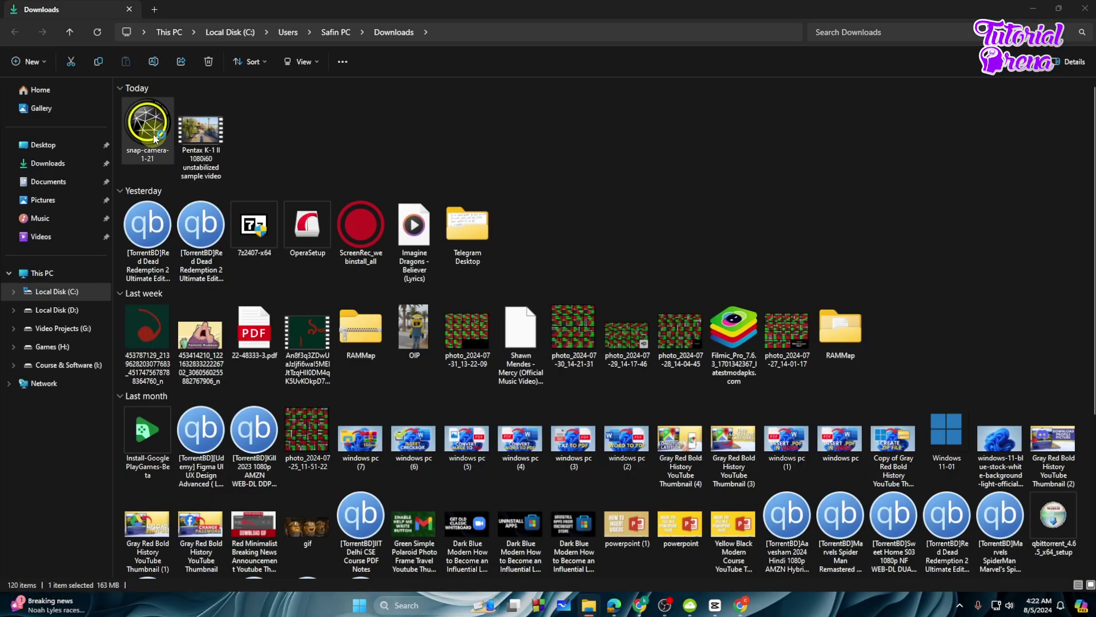
double_click(149, 123)
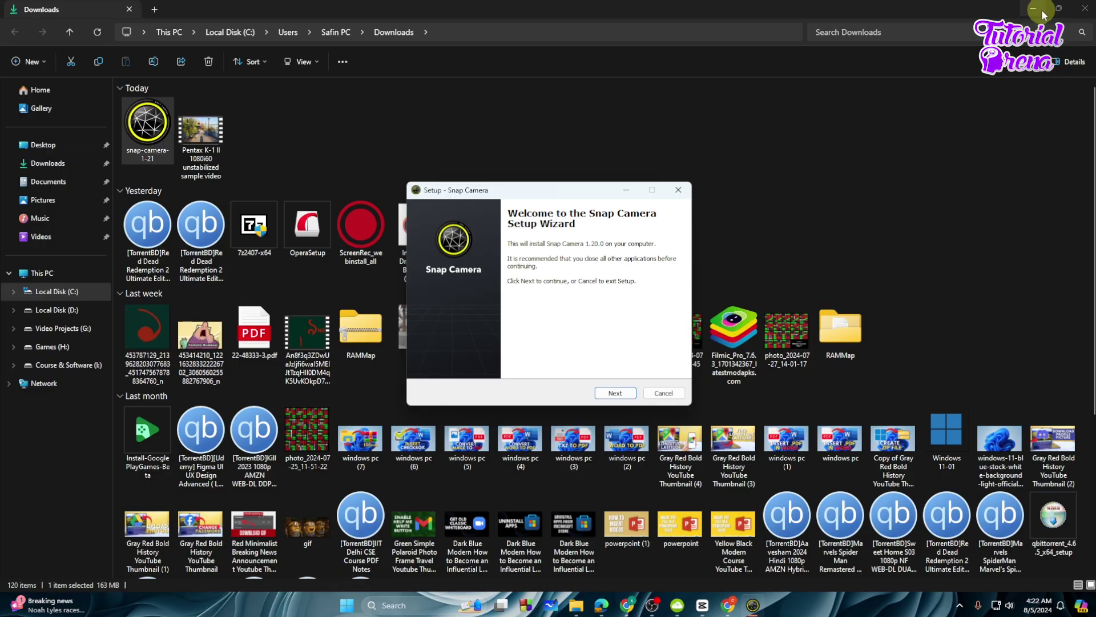
left_click(1034, 12)
left_click(1035, 13)
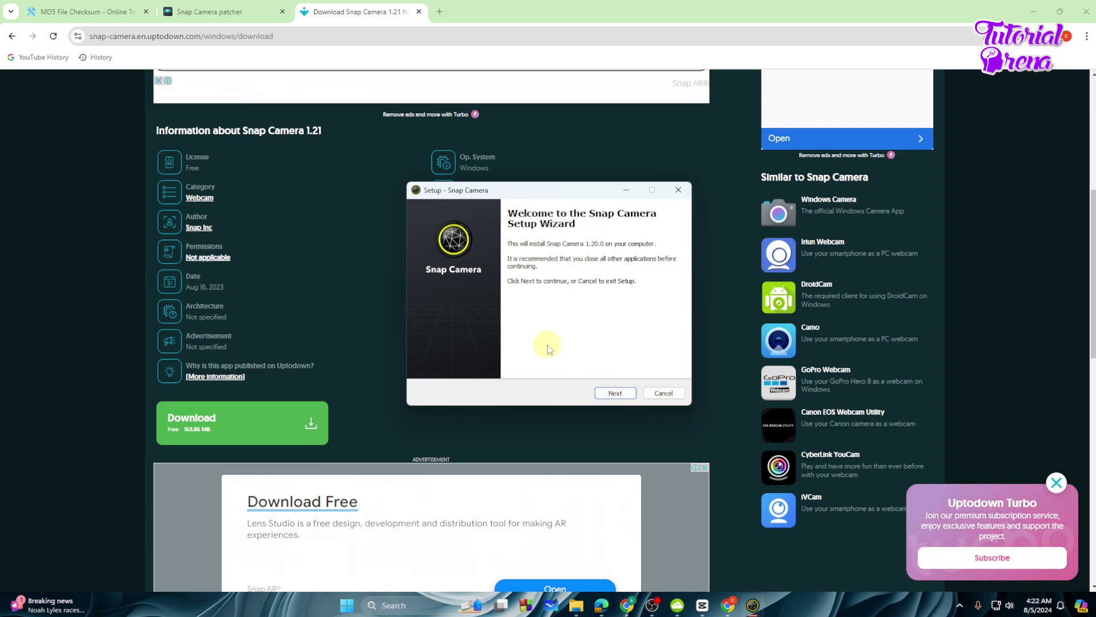
- Advance the setup wizard to Ready to Install, exit setup, and minimize Chrome
left_click(615, 394)
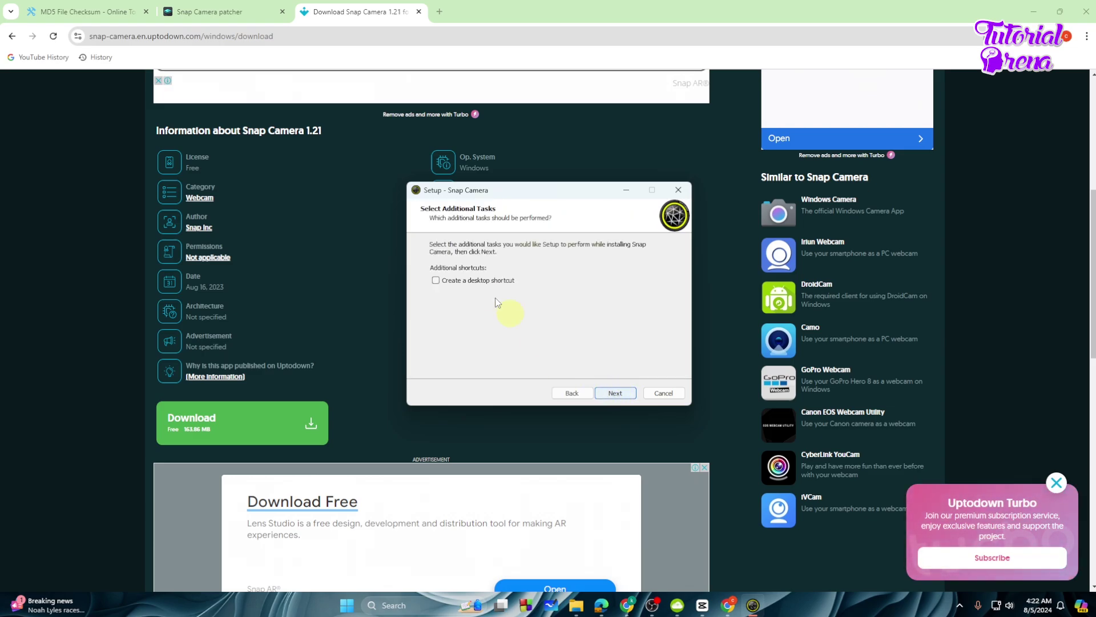
left_click(615, 393)
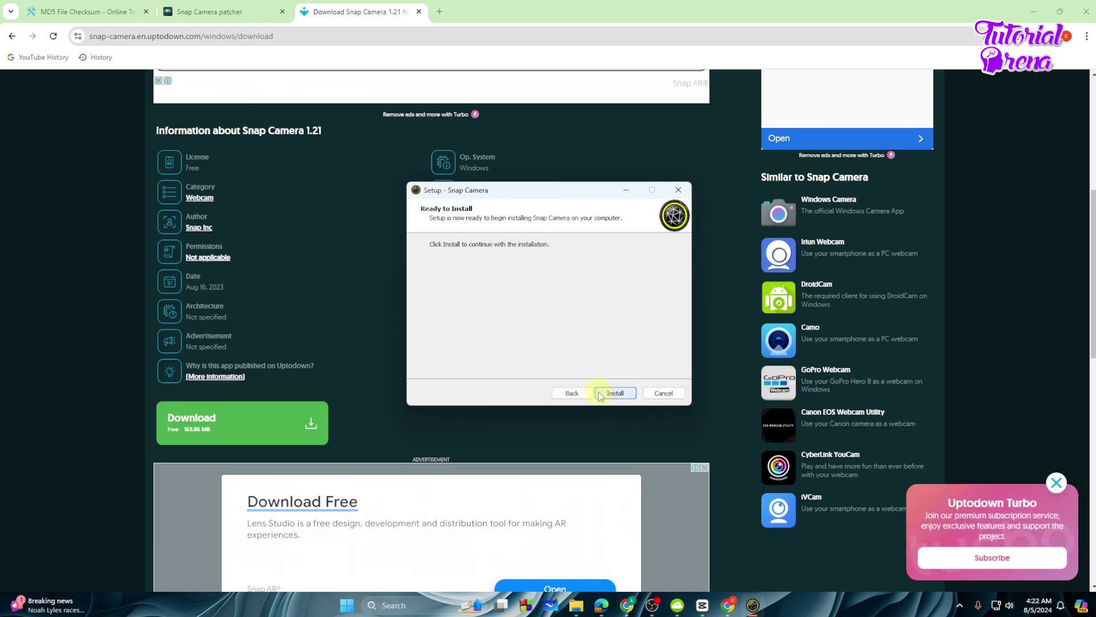
left_click(659, 393)
left_click(589, 359)
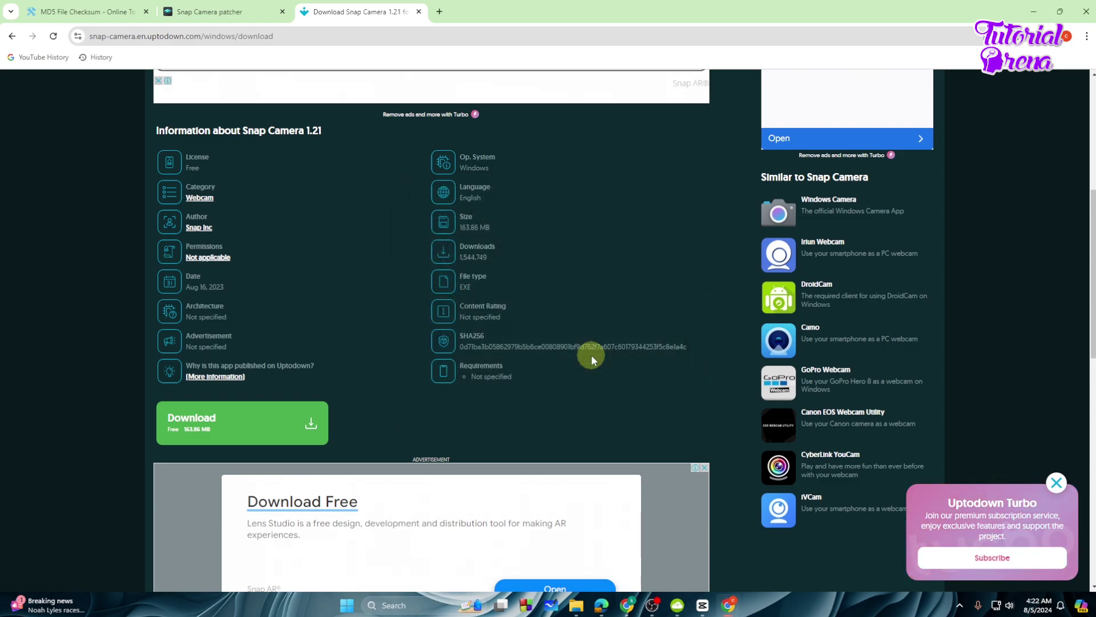
left_click(1034, 12)
- Follow the recent Snap Camera app's shortcut to its Program Files\Snap Inc install folder
left_click(437, 604)
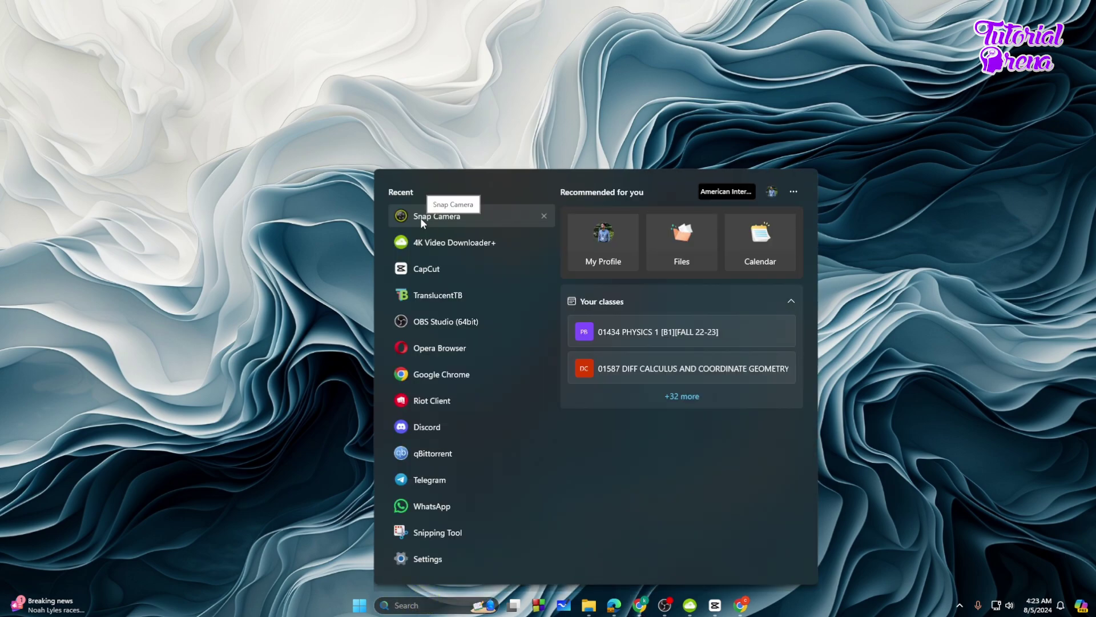
right_click(421, 218)
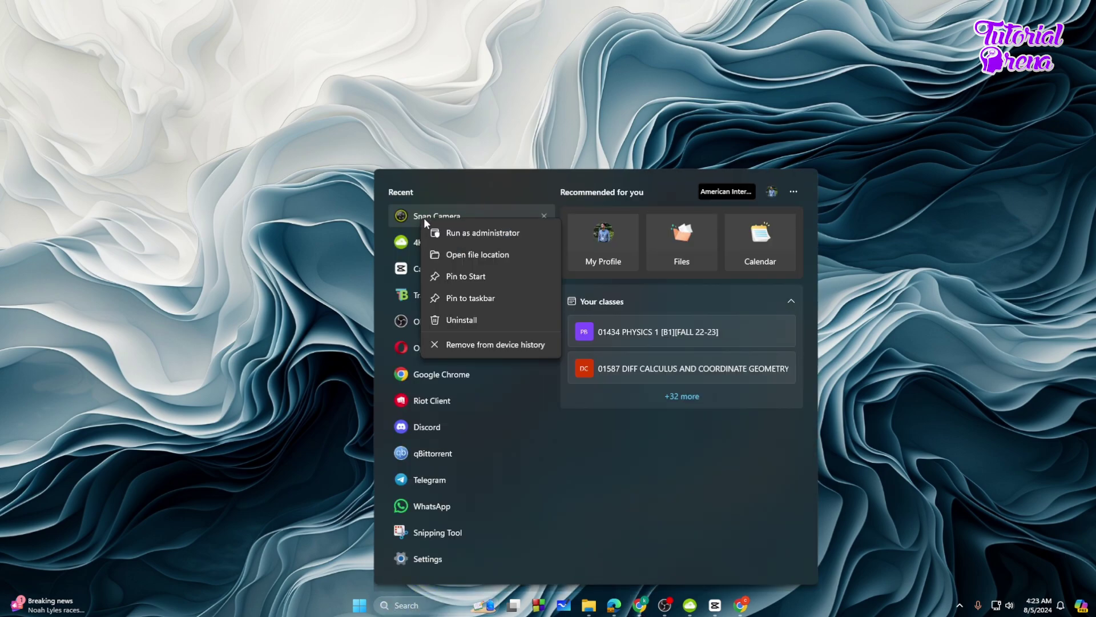
left_click(480, 256)
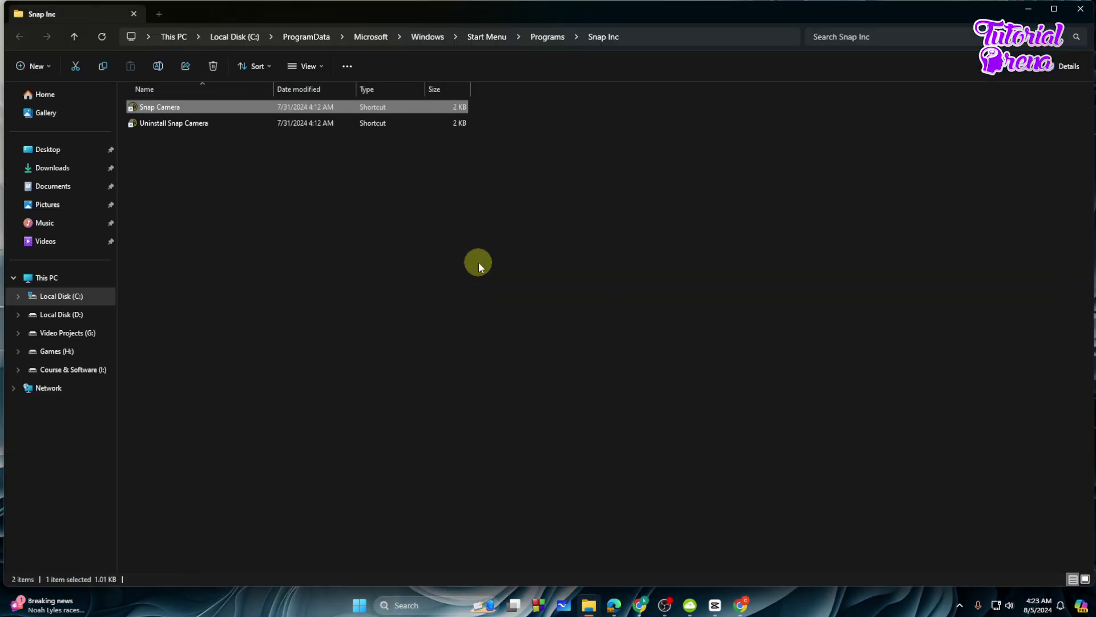
right_click(166, 108)
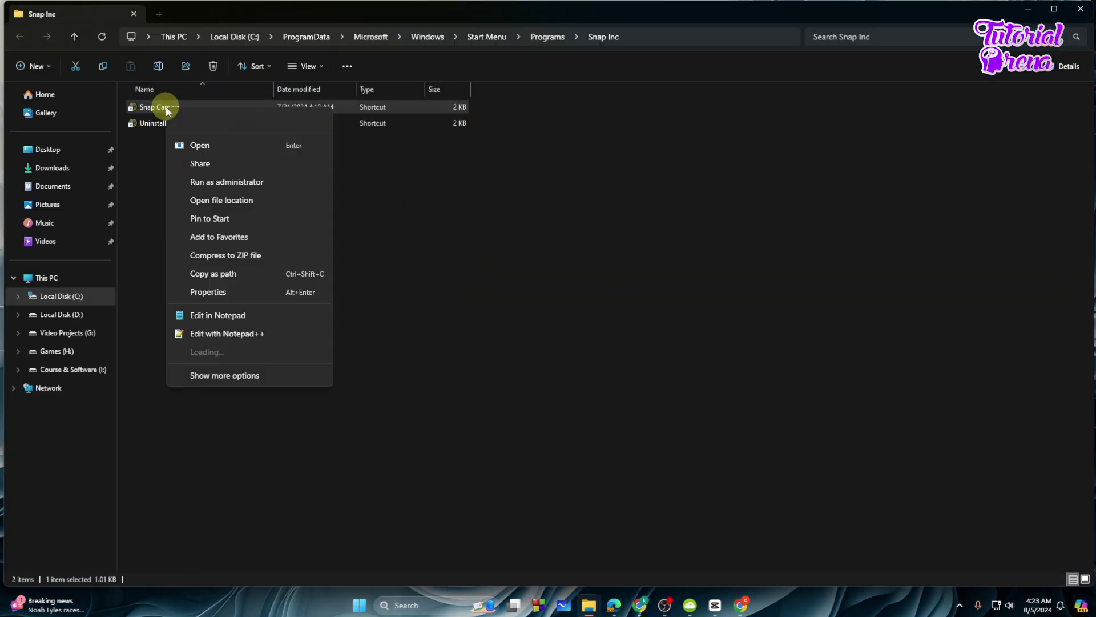
left_click(221, 200)
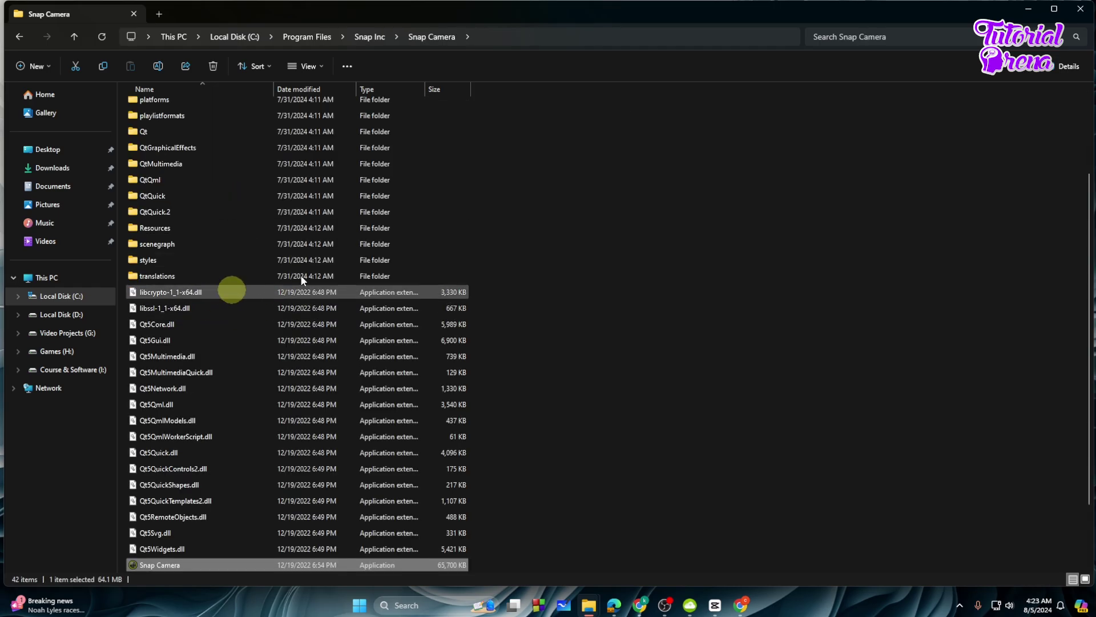
scroll(480, 359, "down", 2)
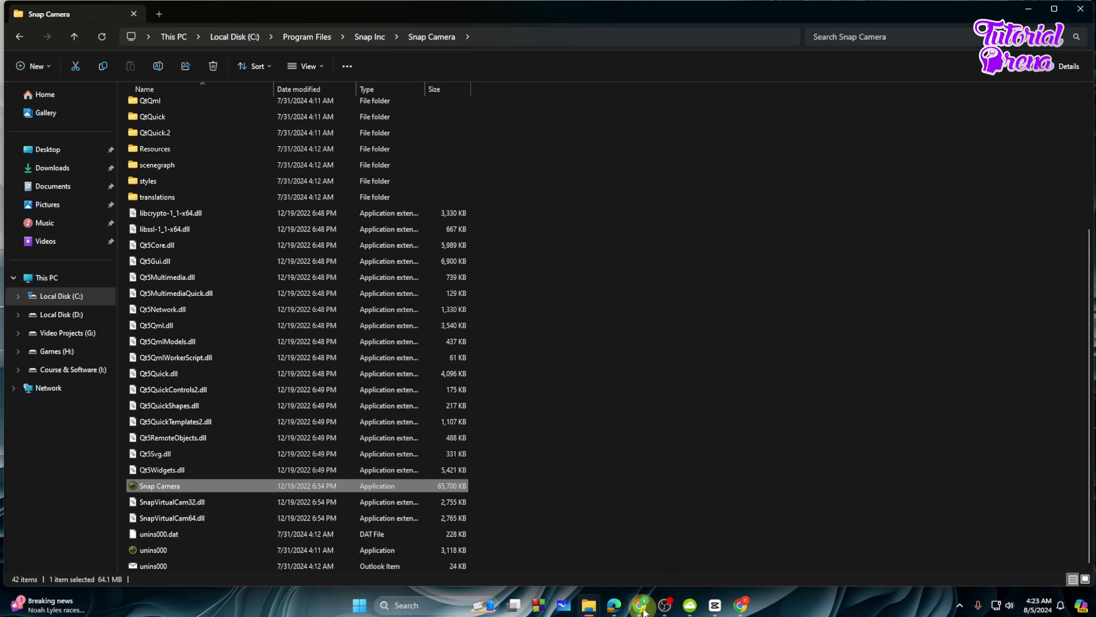
- Return to Chrome's Snap Camera patcher tab and begin choosing the file to patch
left_click(740, 606)
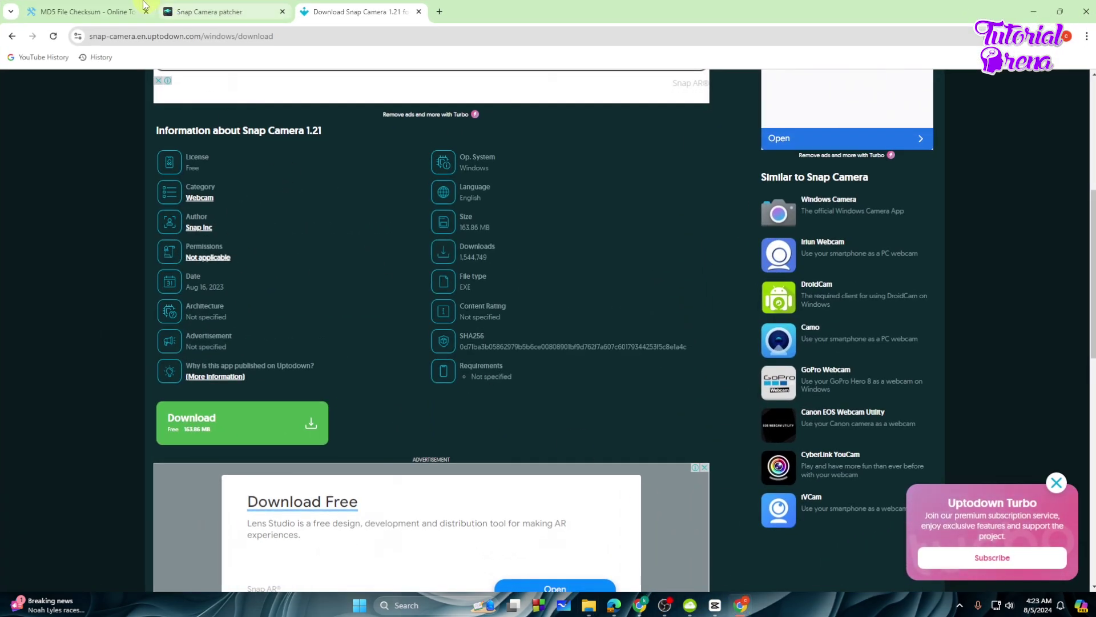
left_click(207, 7)
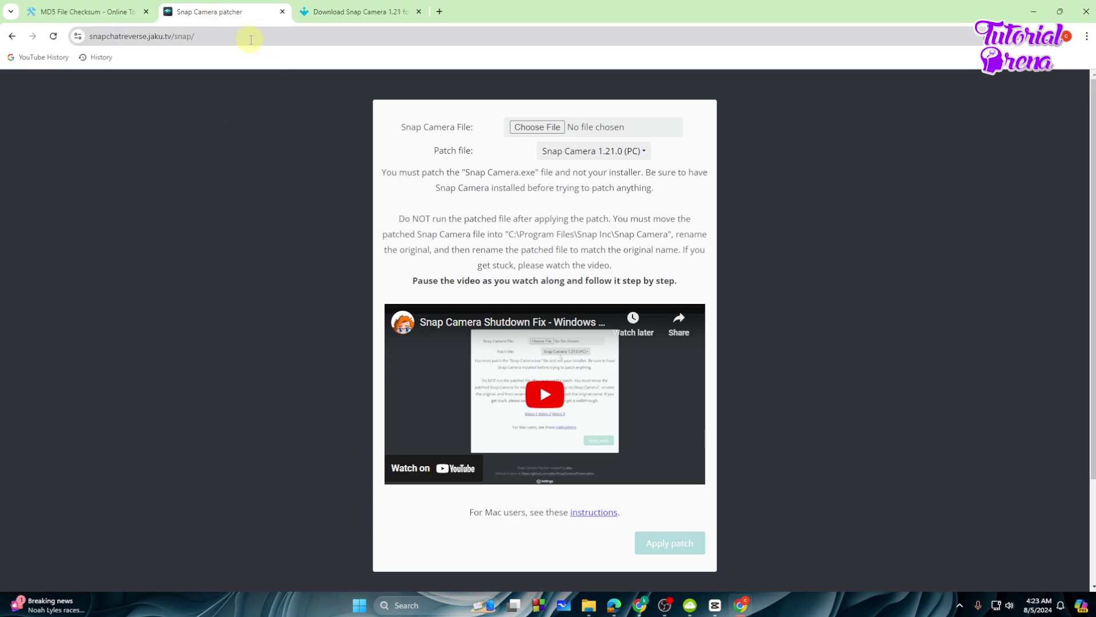
left_click_drag(251, 39, 29, 37)
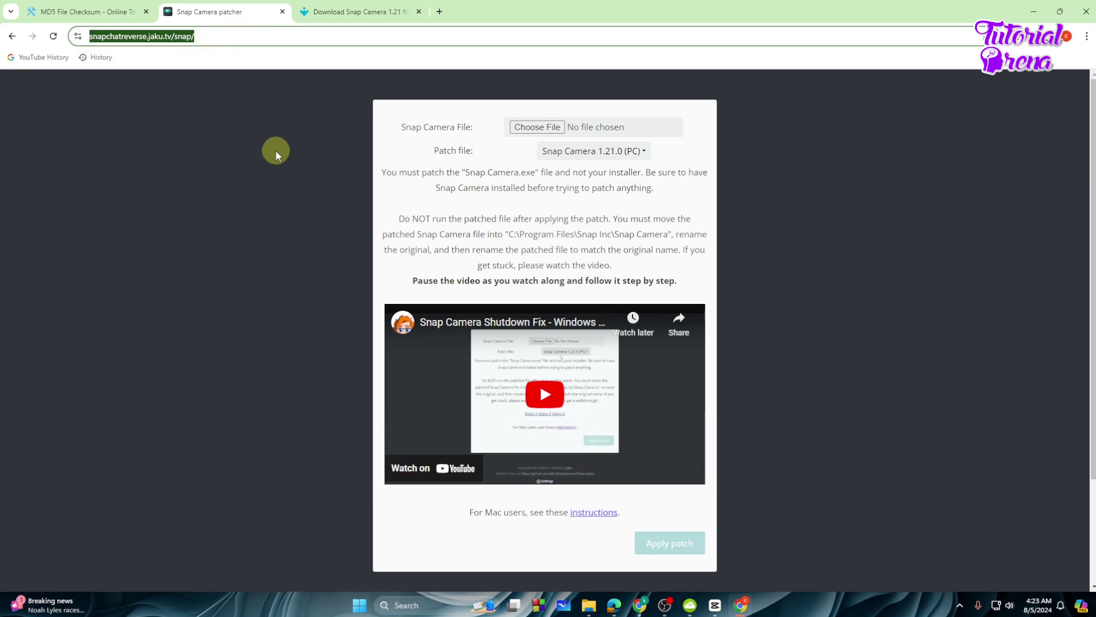
left_click(284, 140)
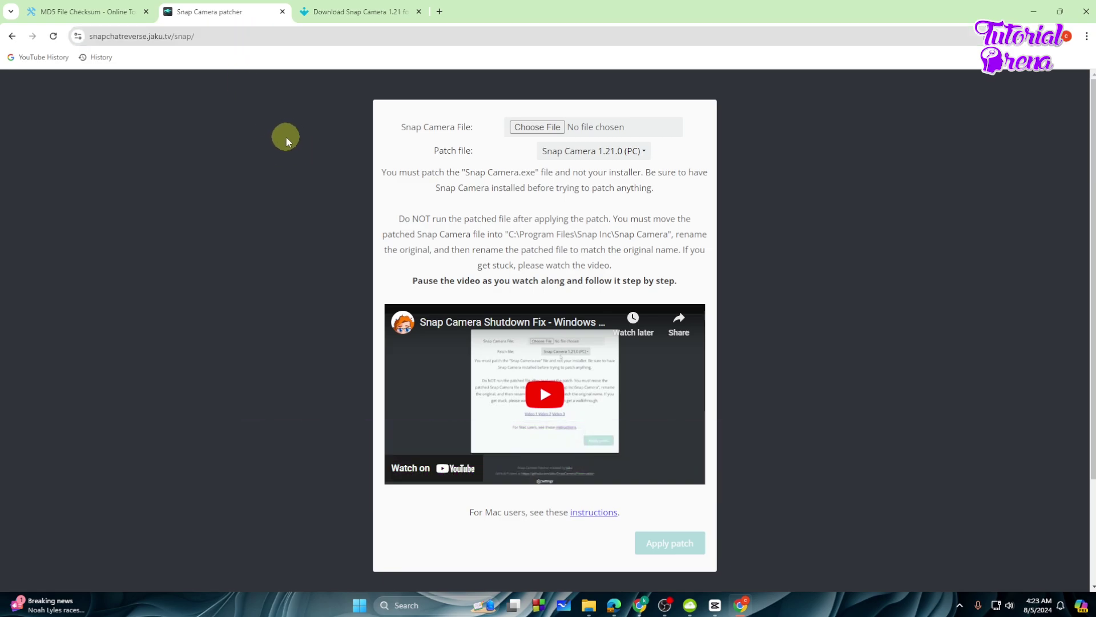
left_click(543, 120)
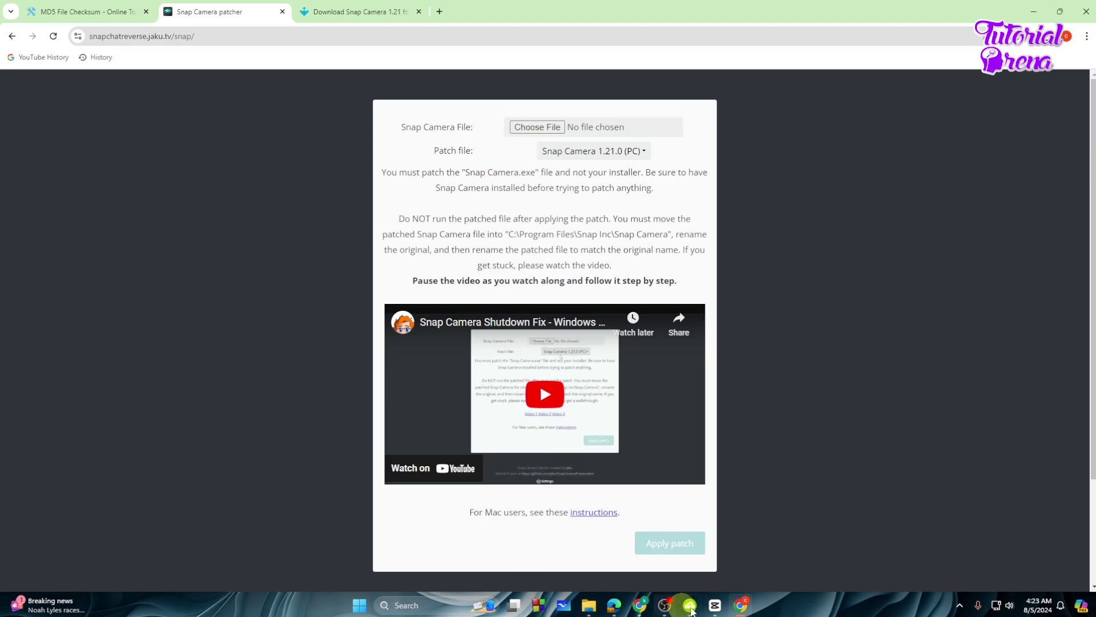
- Copy the Snap Camera install folder path from File Explorer's address bar
mouse_move(589, 607)
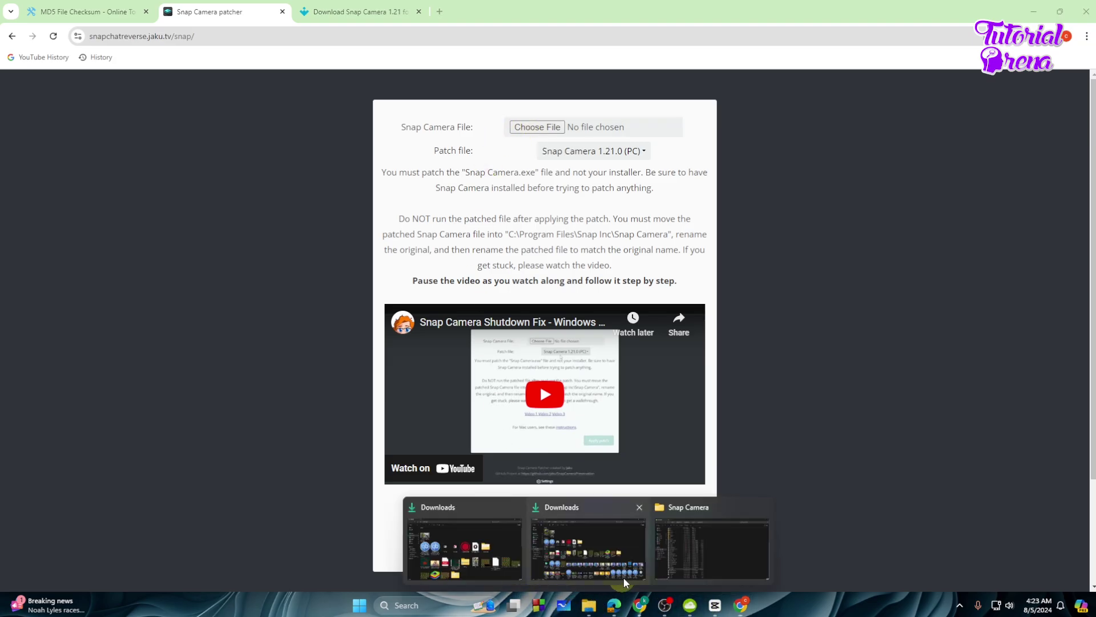
left_click(688, 558)
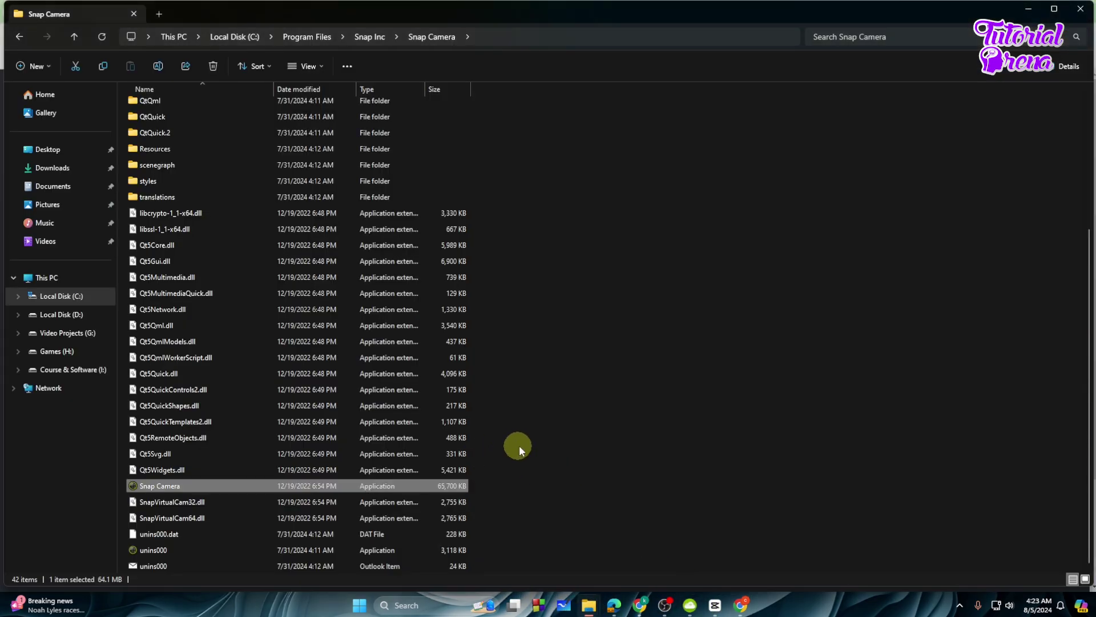
left_click(517, 36)
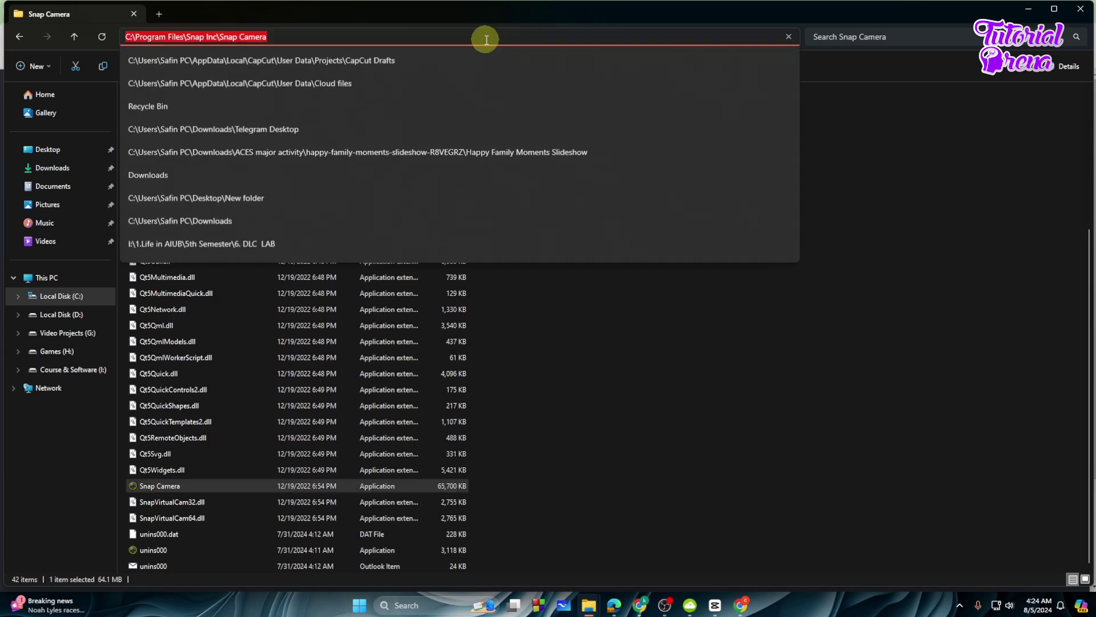
right_click(254, 37)
left_click(282, 66)
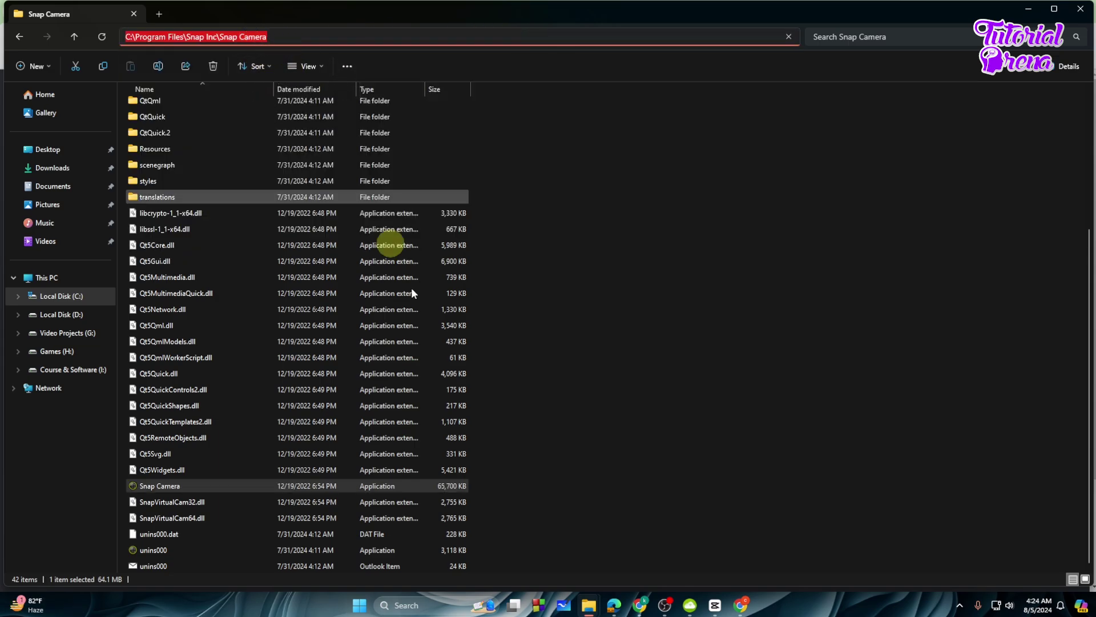
- In the patcher's file picker, go to C:\Program Files\Snap Inc\Snap Camera
left_click(740, 607)
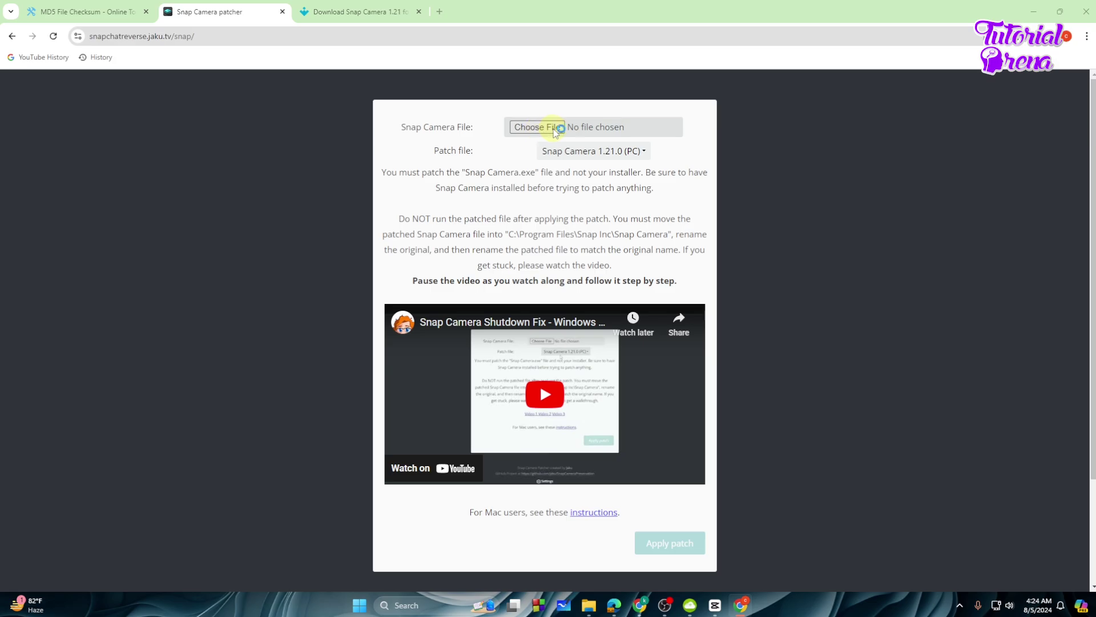
left_click(554, 132)
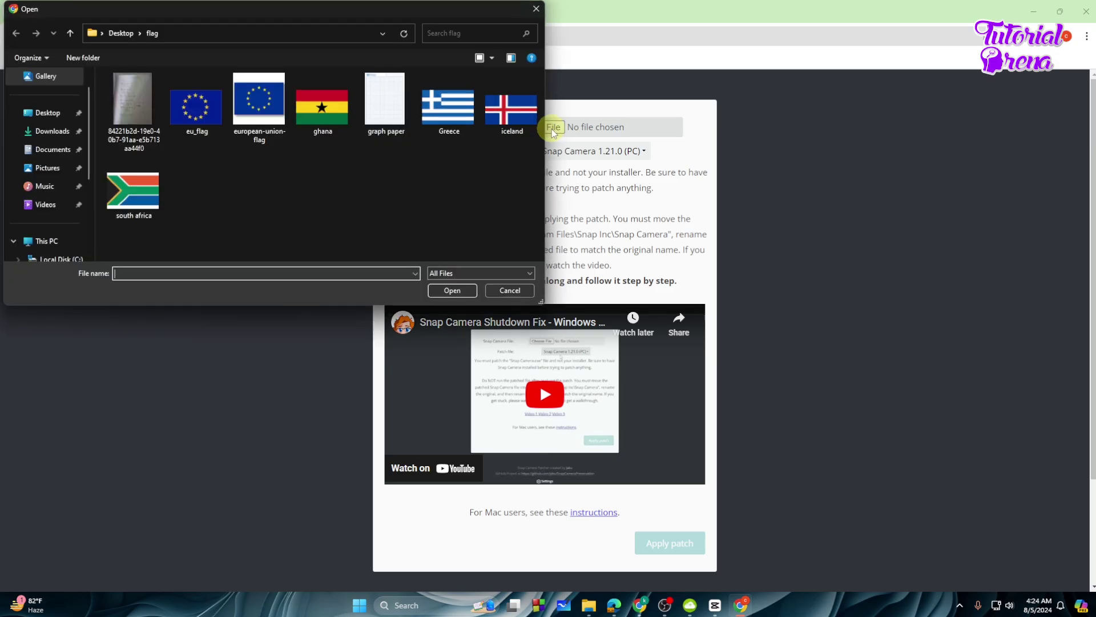
left_click(210, 33)
right_click(217, 35)
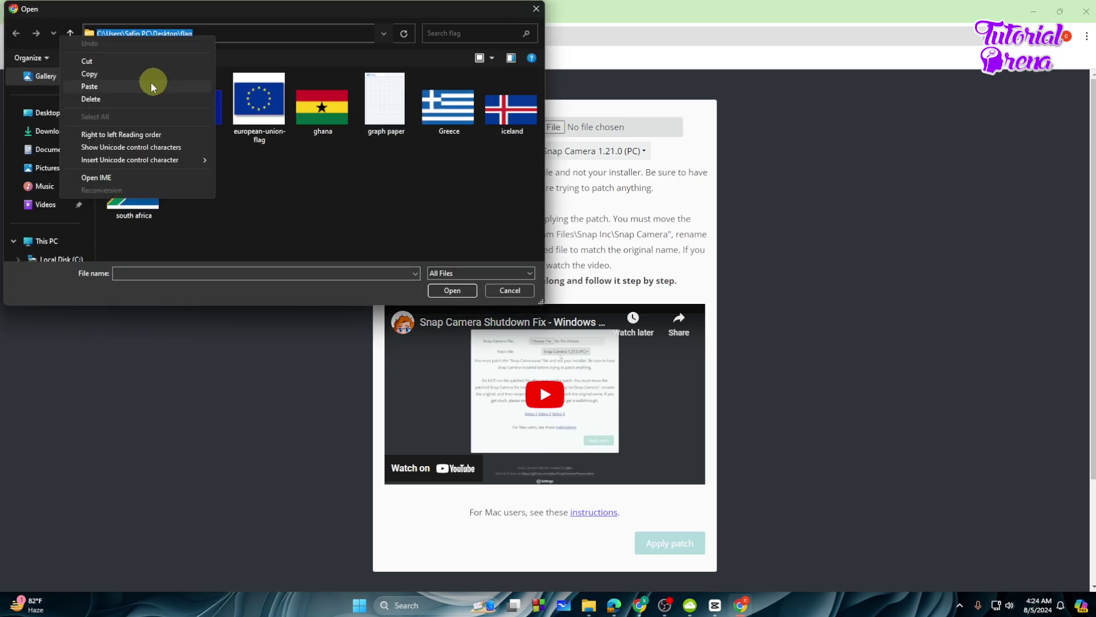
left_click(128, 89)
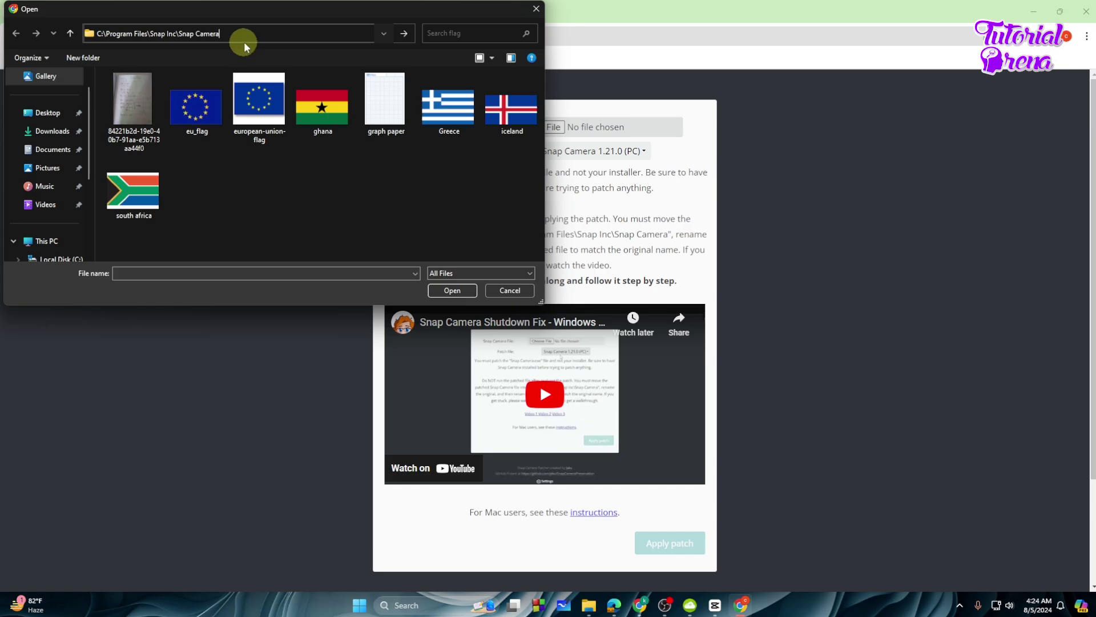
key("Return")
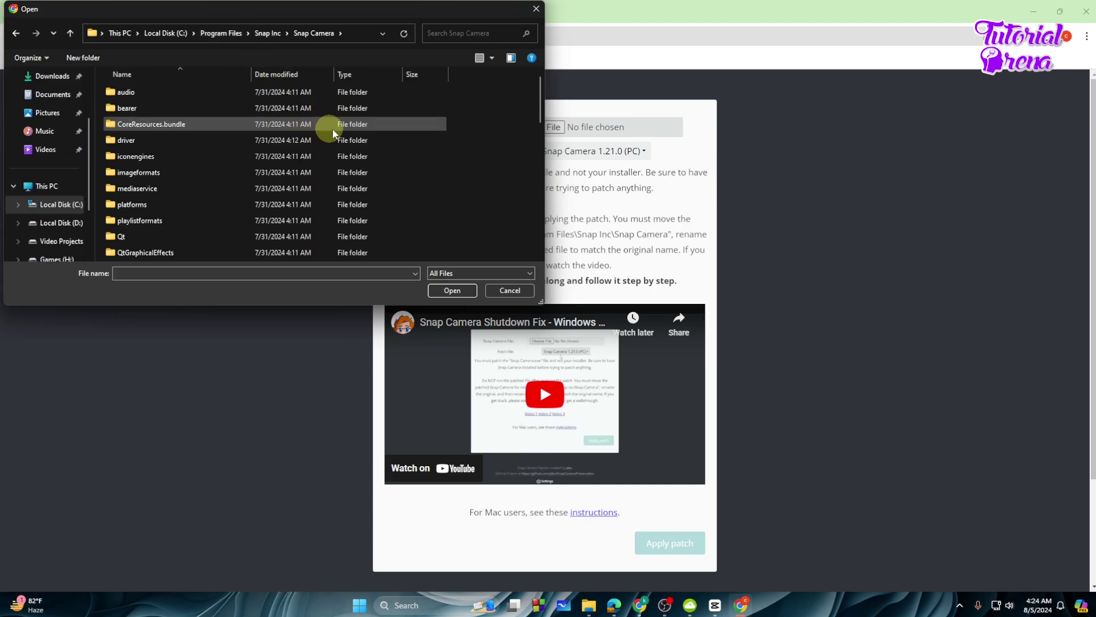
- Choose Snap Camera.exe and apply the patch to download the patched file
scroll(360, 152, "down", 2)
left_click_drag(541, 116, 532, 228)
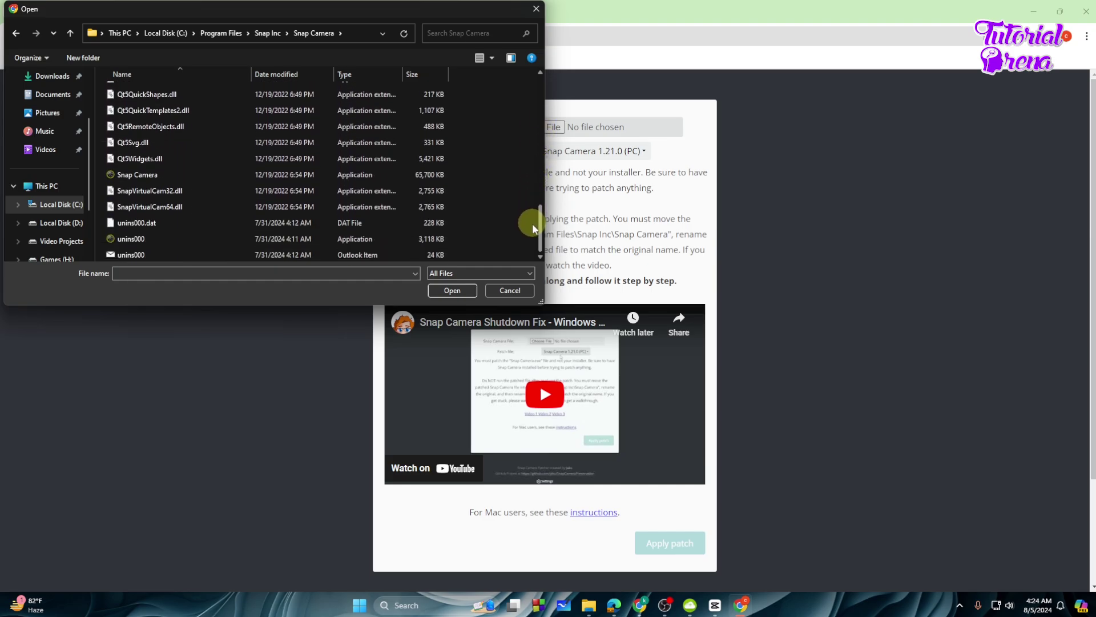
left_click(143, 177)
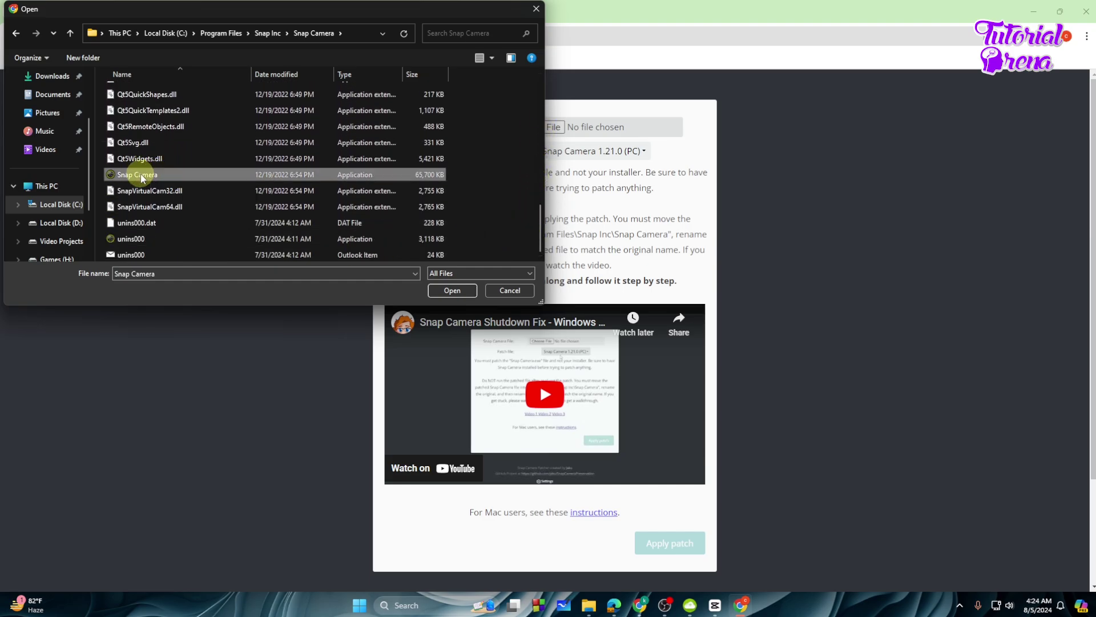
left_click(452, 290)
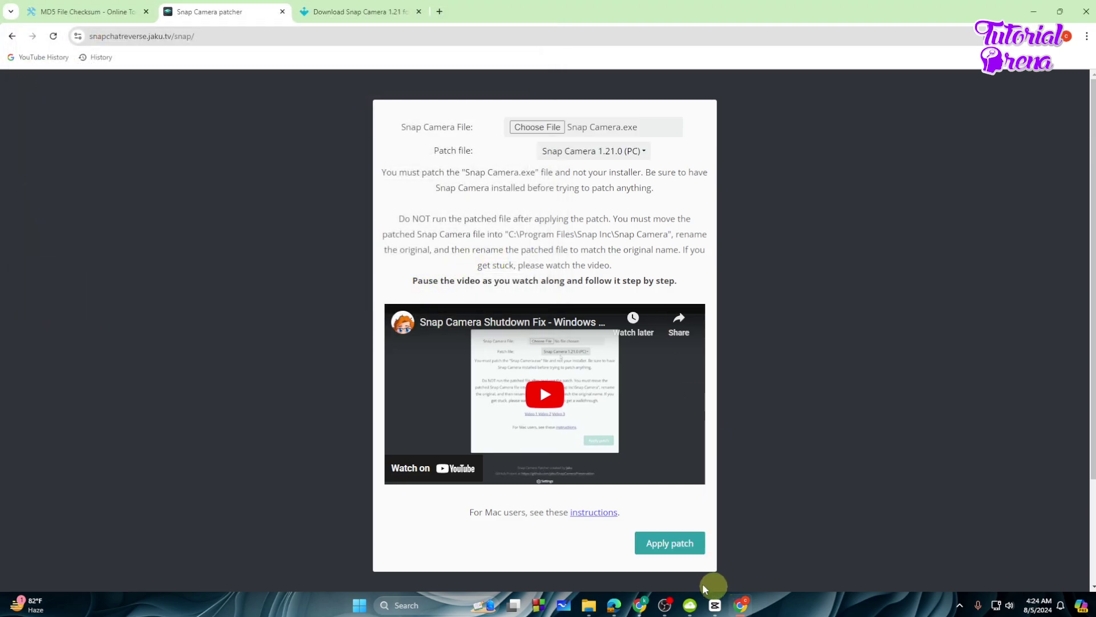
left_click(665, 548)
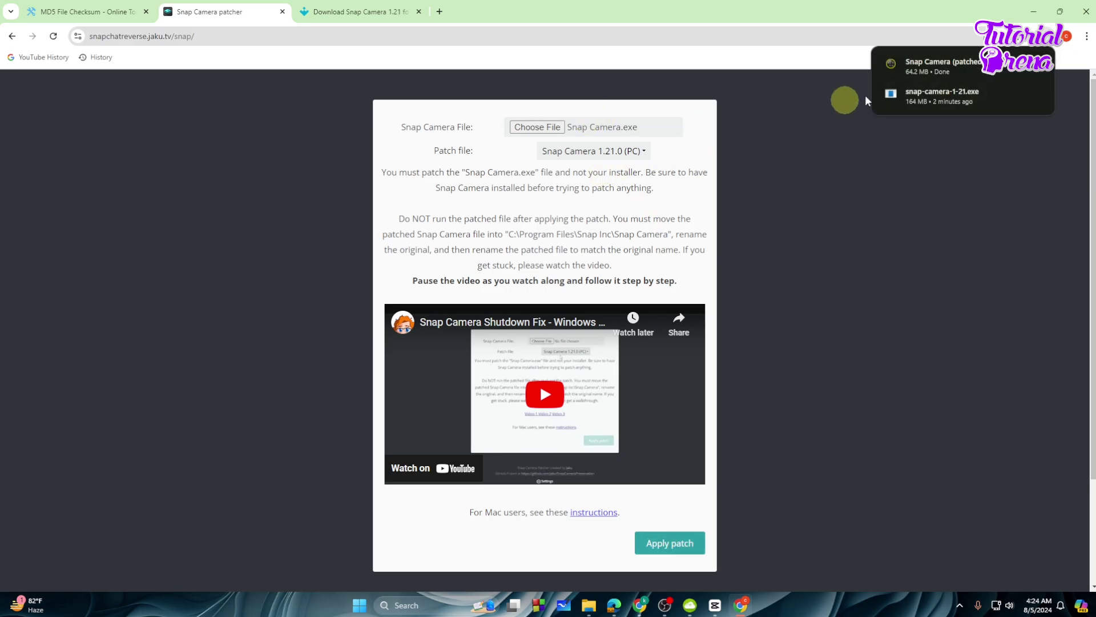
- Rename the downloaded 'Snap Camera (patched)' file to 'Snap Camera'
left_click(1017, 66)
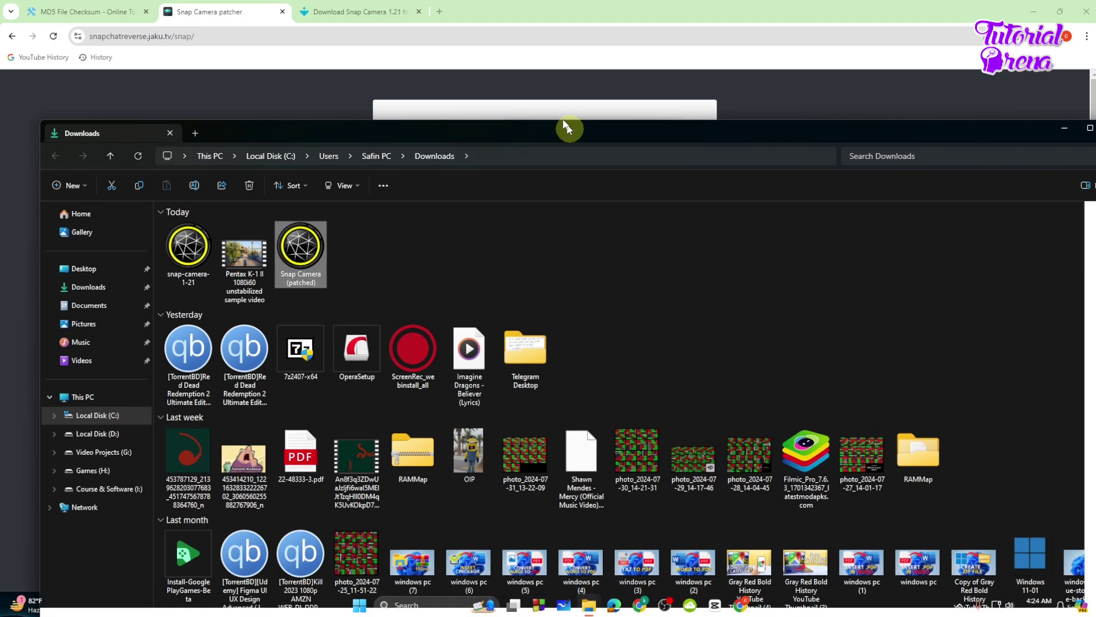
mouse_move(567, 126)
left_mouse_down()
mouse_move(551, 102)
mouse_move(548, 2)
left_mouse_up()
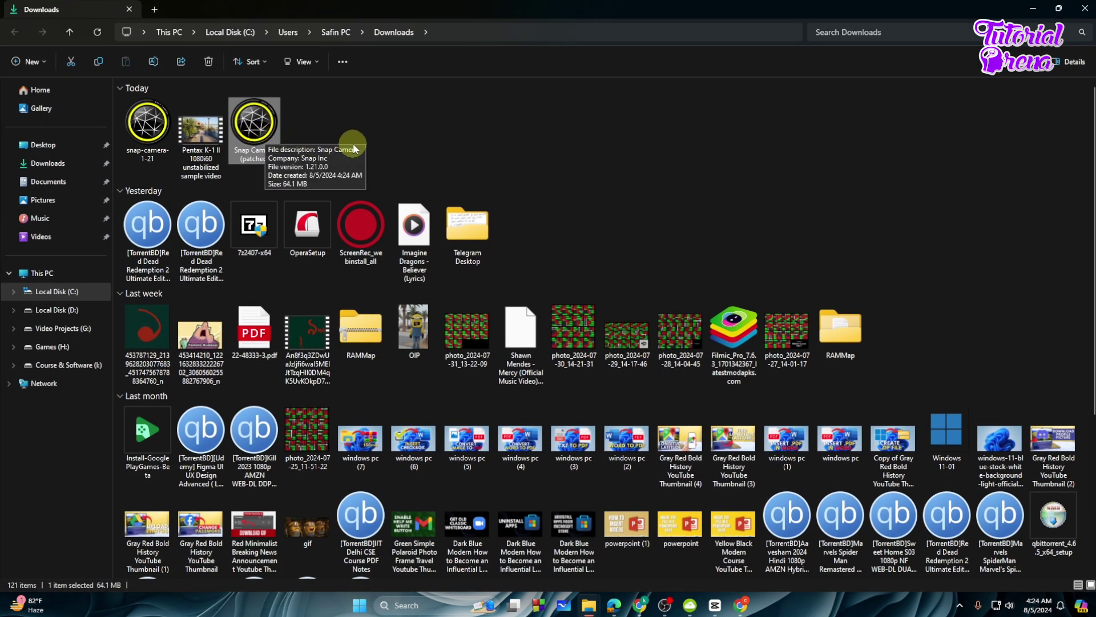
key("F2")
key("BackSpace")
key("BackSpace")
key("BackSpace")
key("Return")
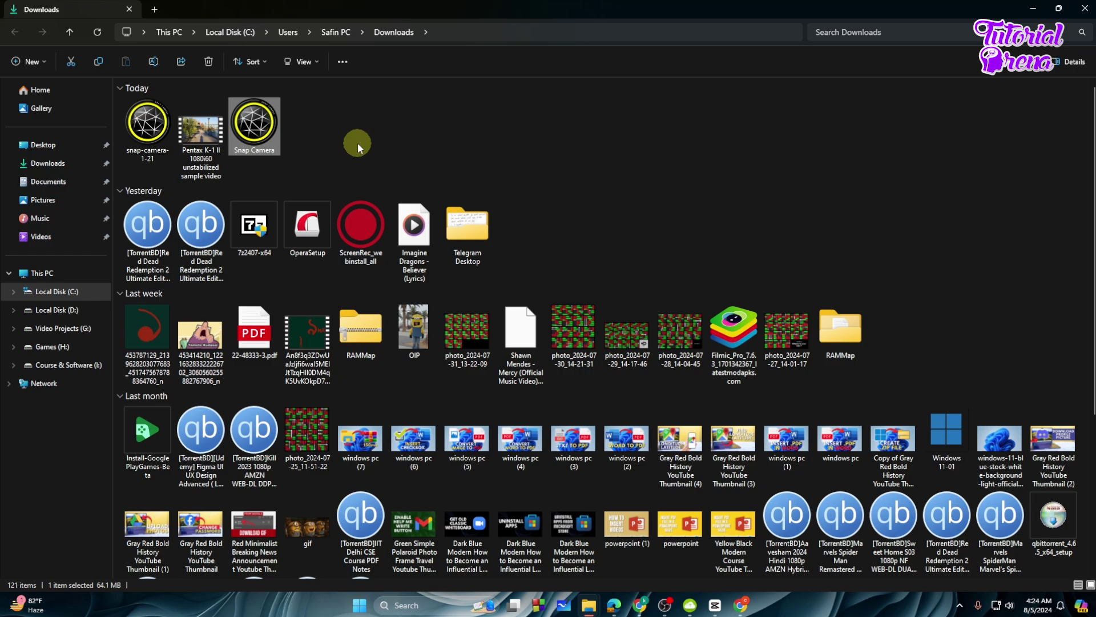
- Cut the renamed file for moving and minimize the Downloads window
left_click(502, 31)
right_click(507, 33)
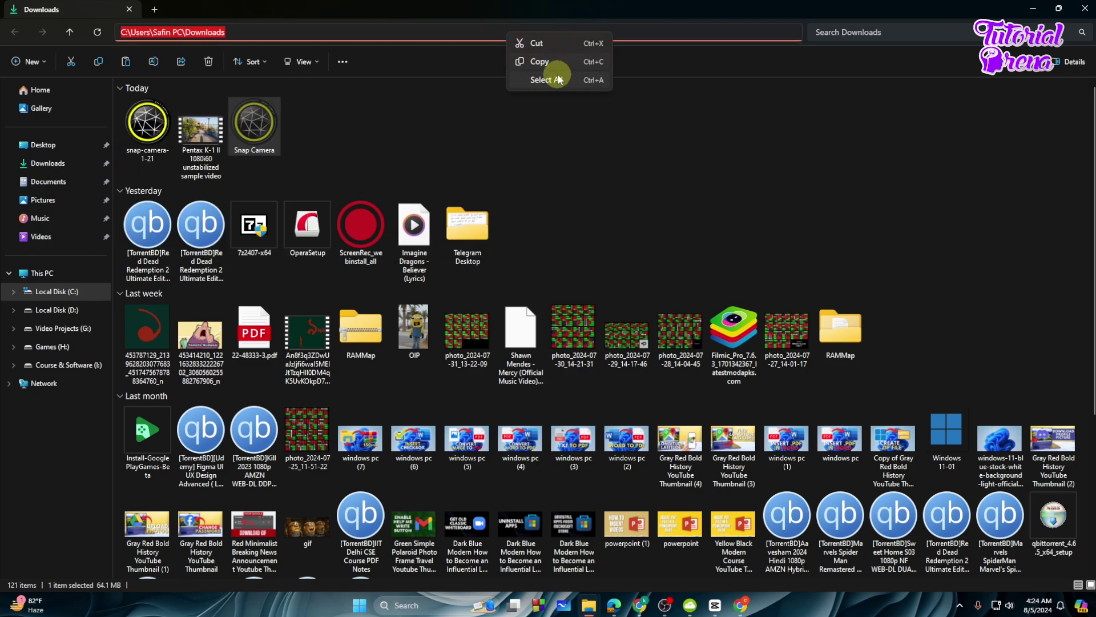
left_click(594, 134)
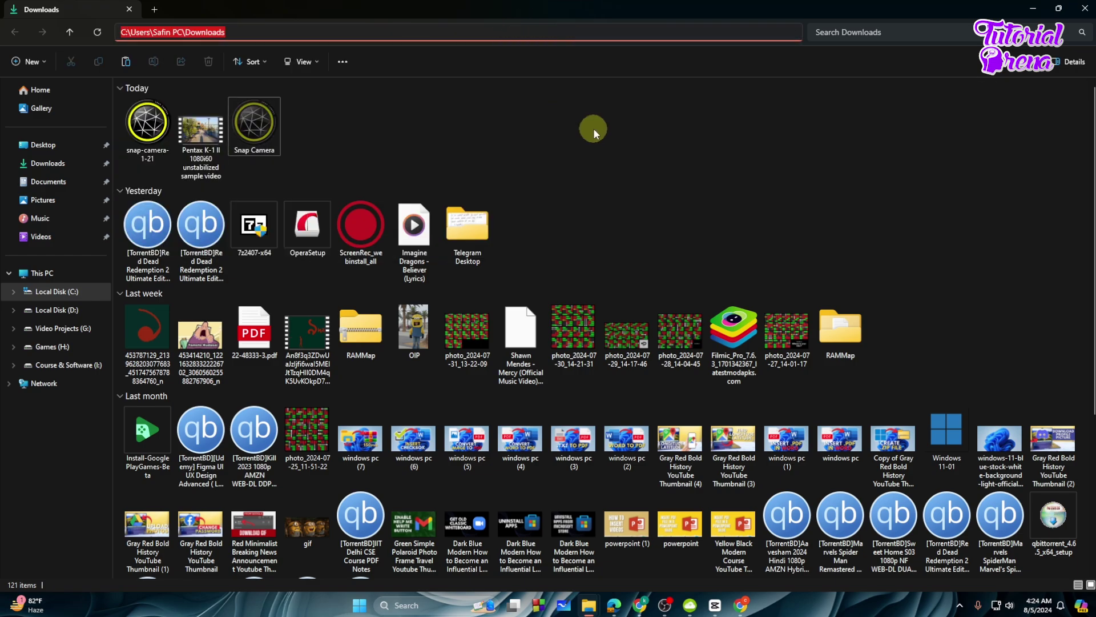
left_click(1033, 8)
- Paste the patched file into the Snap Camera install folder, replacing the original with admin permission
mouse_move(594, 610)
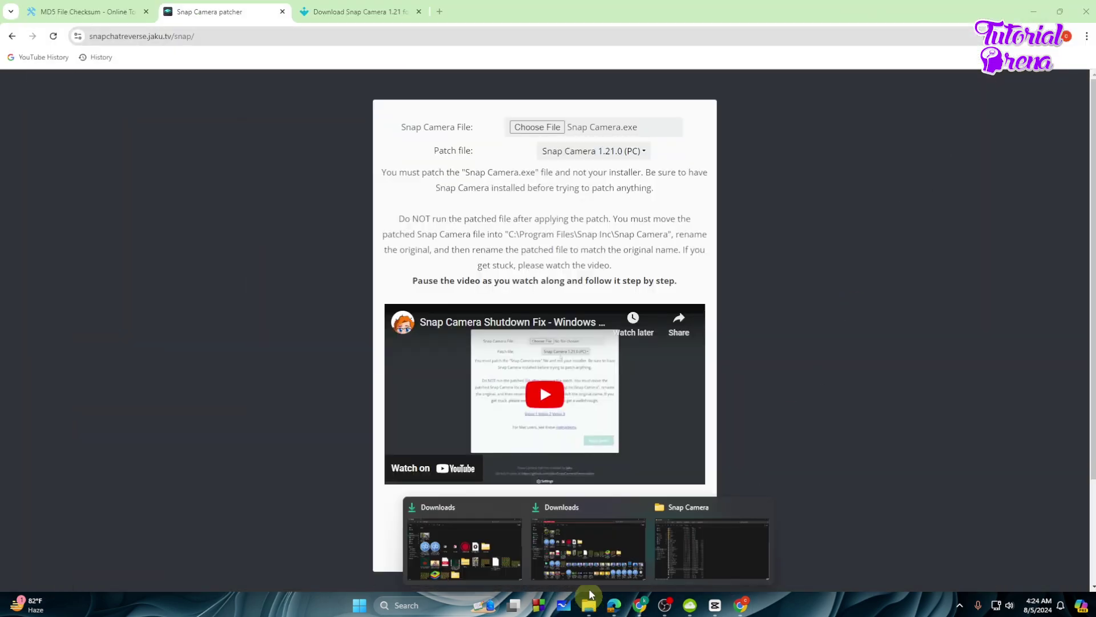
left_click(679, 546)
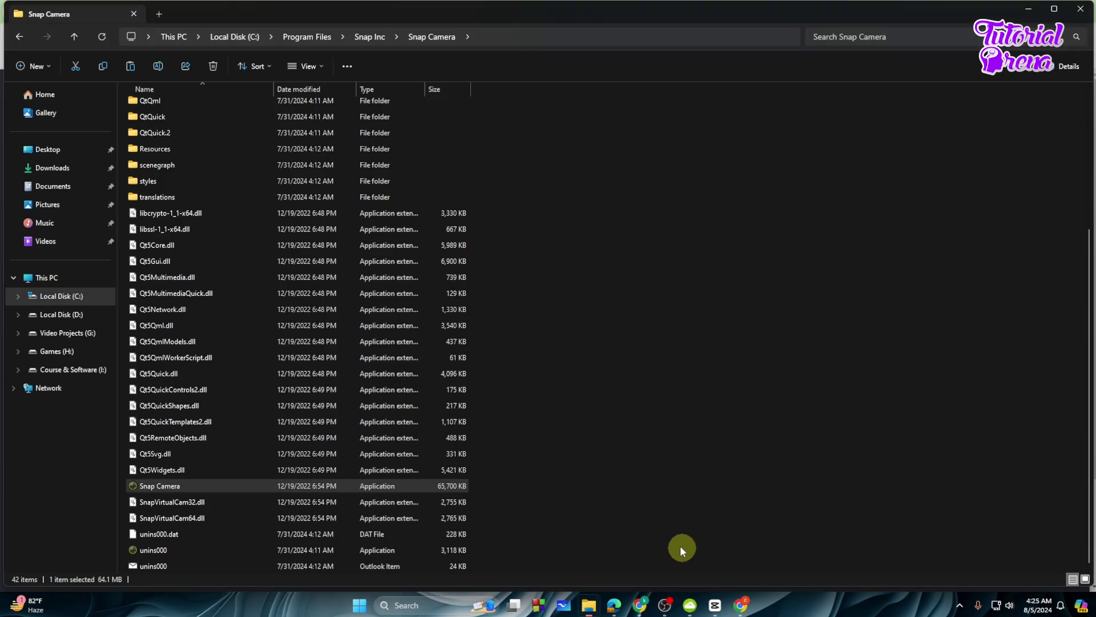
double_click(562, 13)
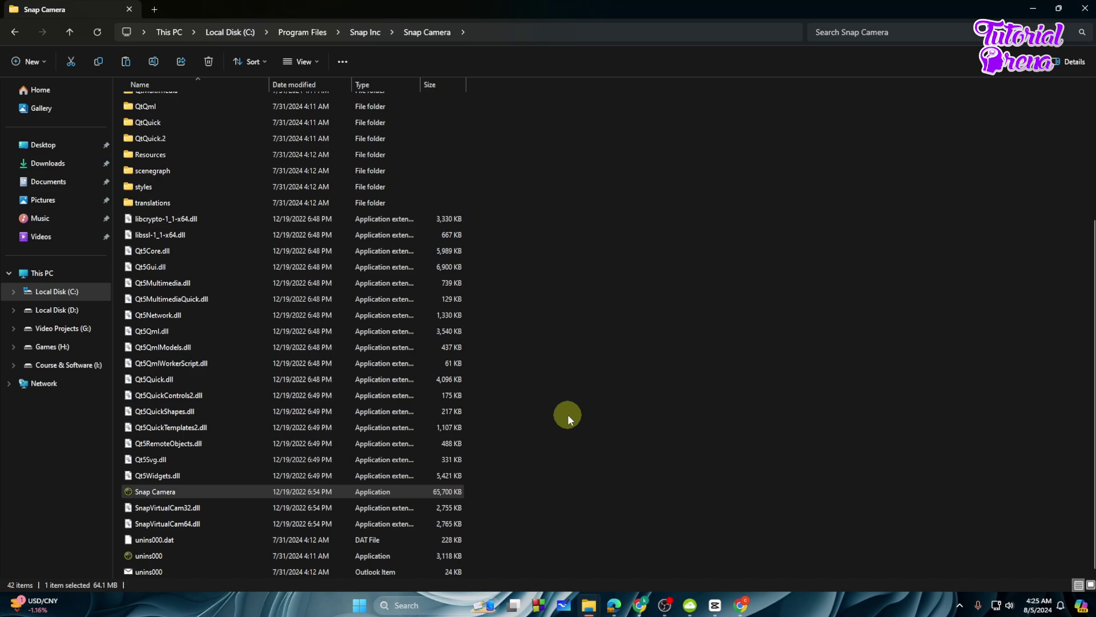
scroll(568, 413, "up", 3, "ctrl")
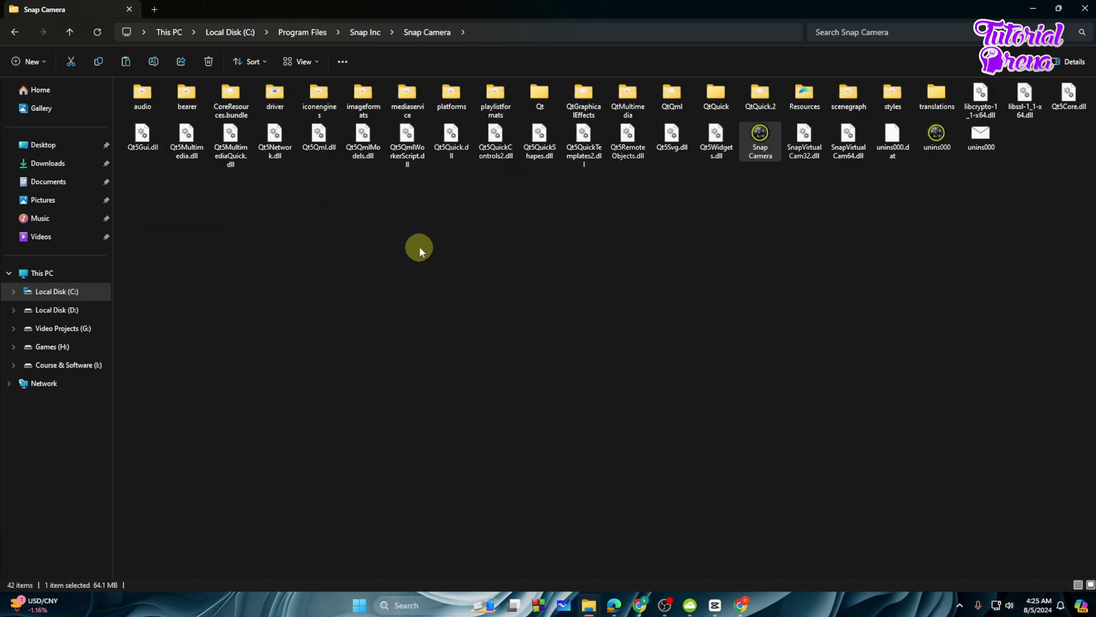
scroll(434, 257, "up", 2, "ctrl")
left_click(371, 257)
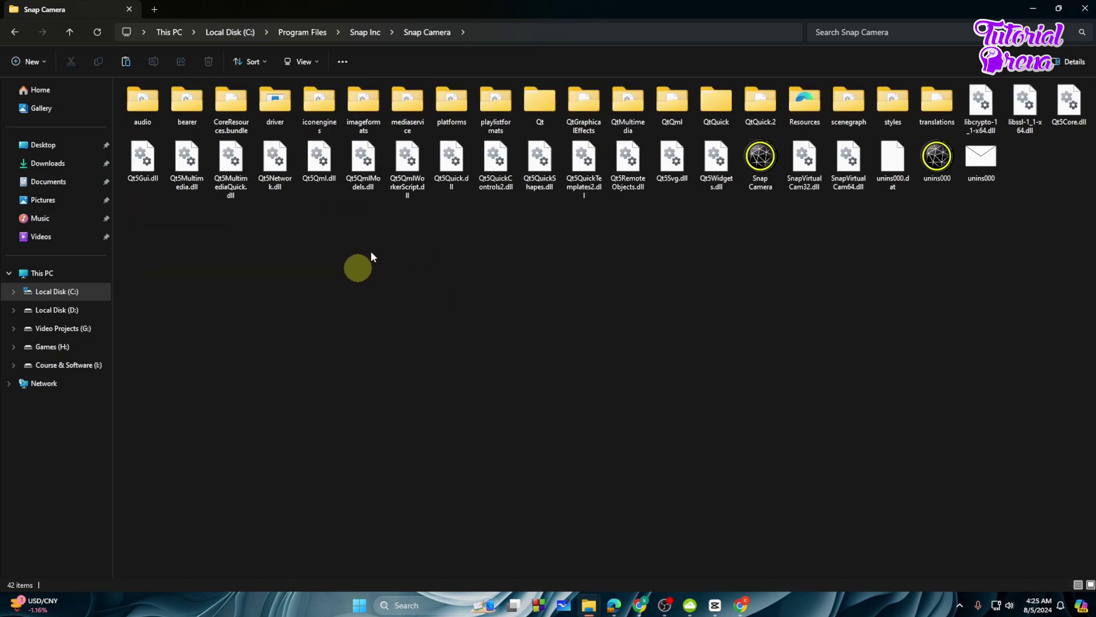
right_click(423, 242)
left_click(444, 256)
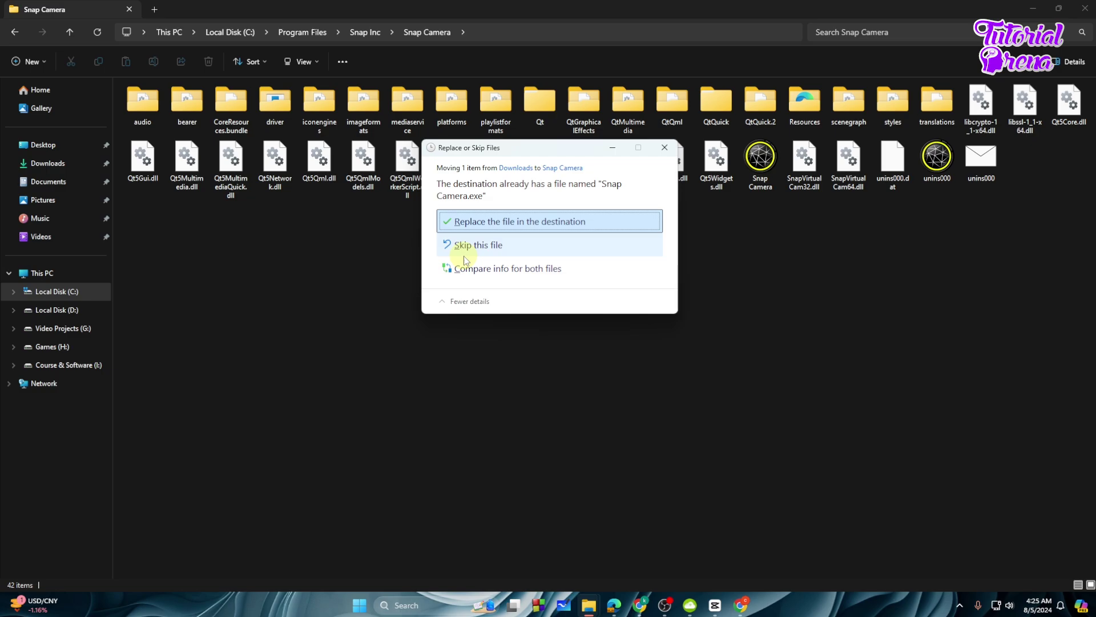
left_click(480, 225)
left_click(521, 226)
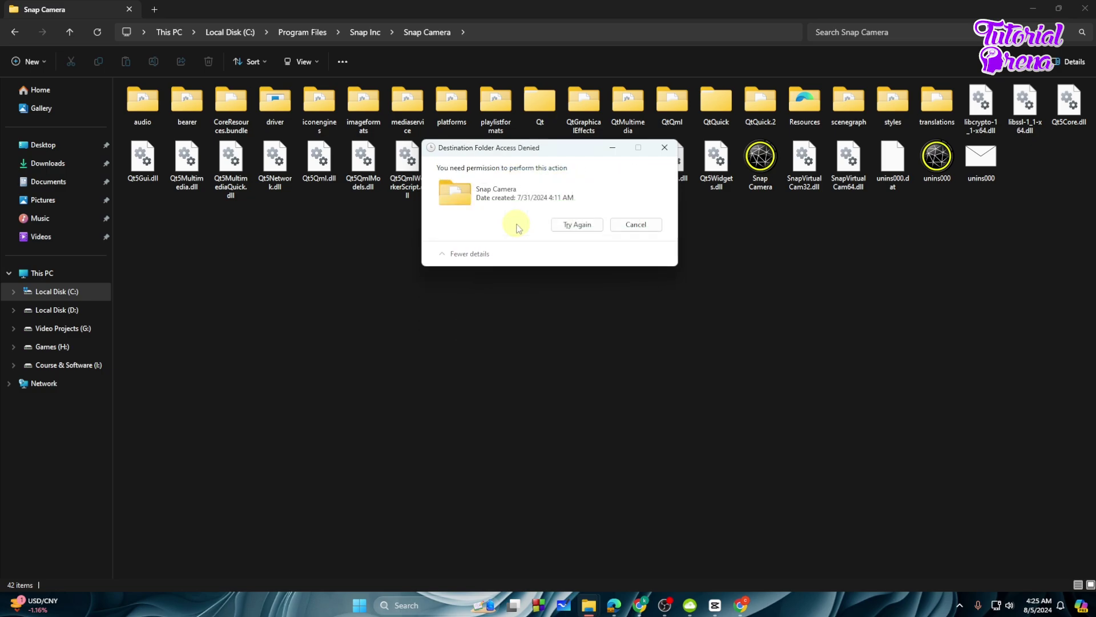
left_click(576, 228)
- Quit the running Snap Camera from the system tray and retry the replacement
left_click(961, 605)
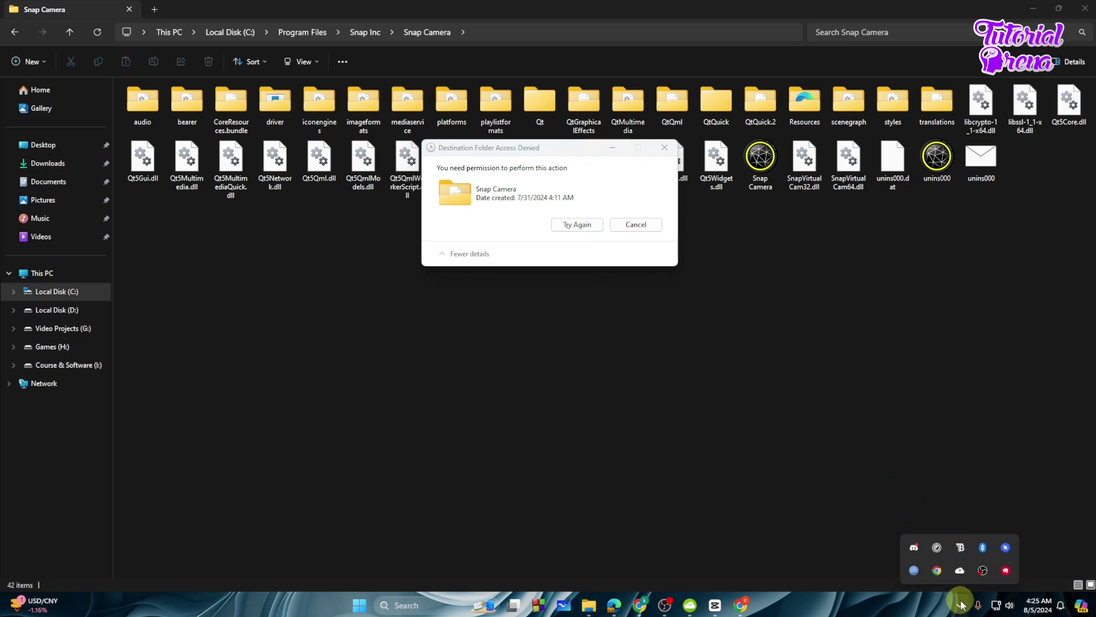
right_click(938, 547)
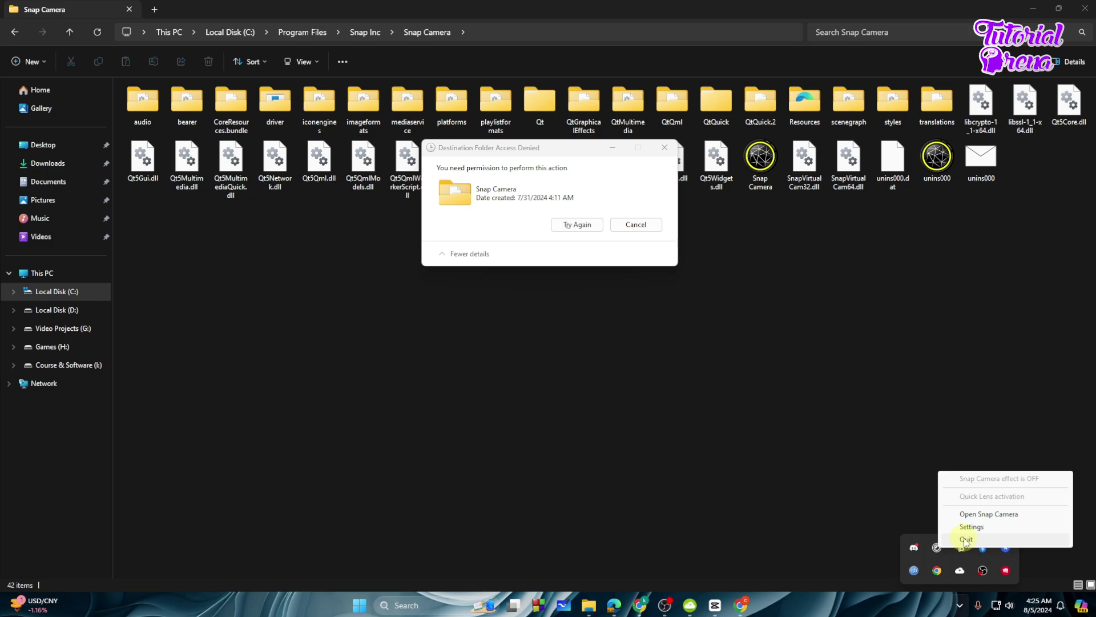
left_click(965, 540)
left_click(576, 224)
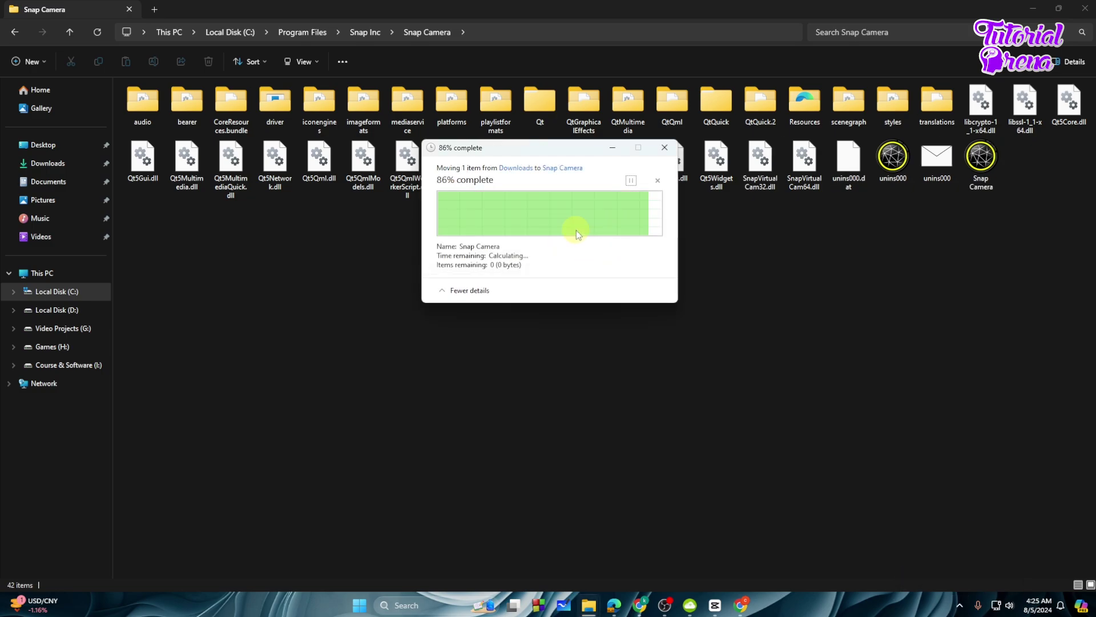
right_click(598, 258)
left_click(987, 157)
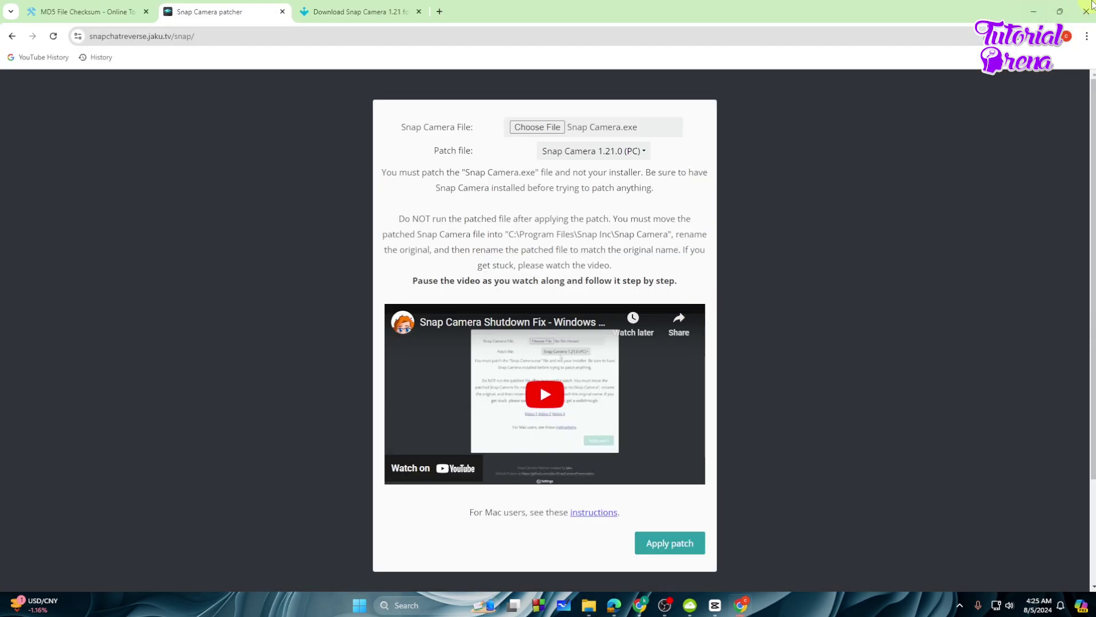
- Launch Snap Camera from the Recent list in the Start menu
left_click(1092, 5)
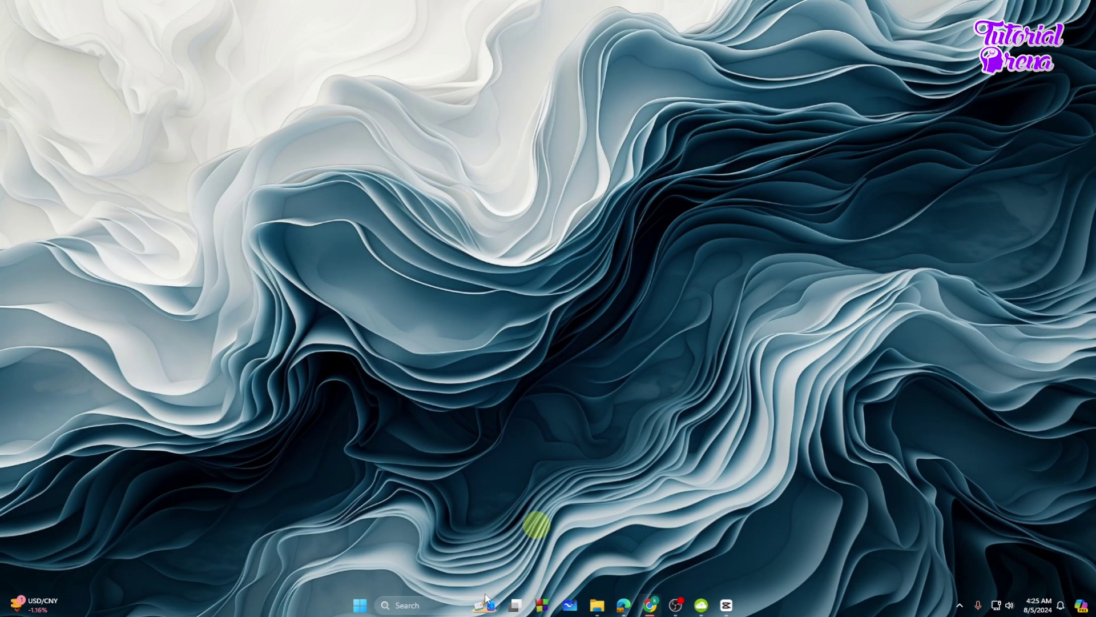
key("super")
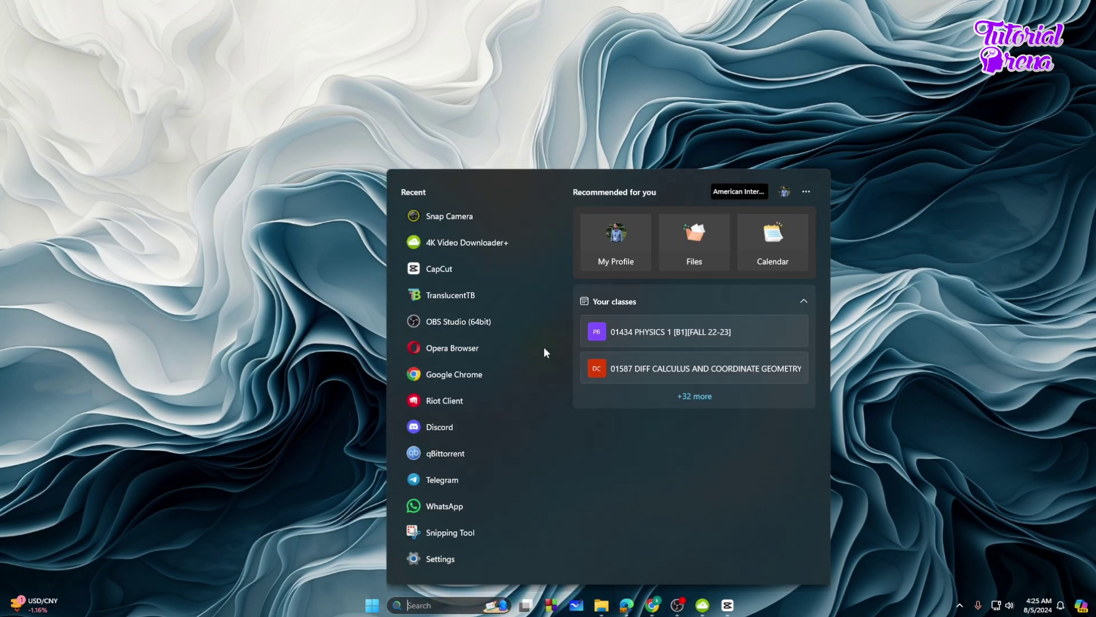
left_click(446, 233)
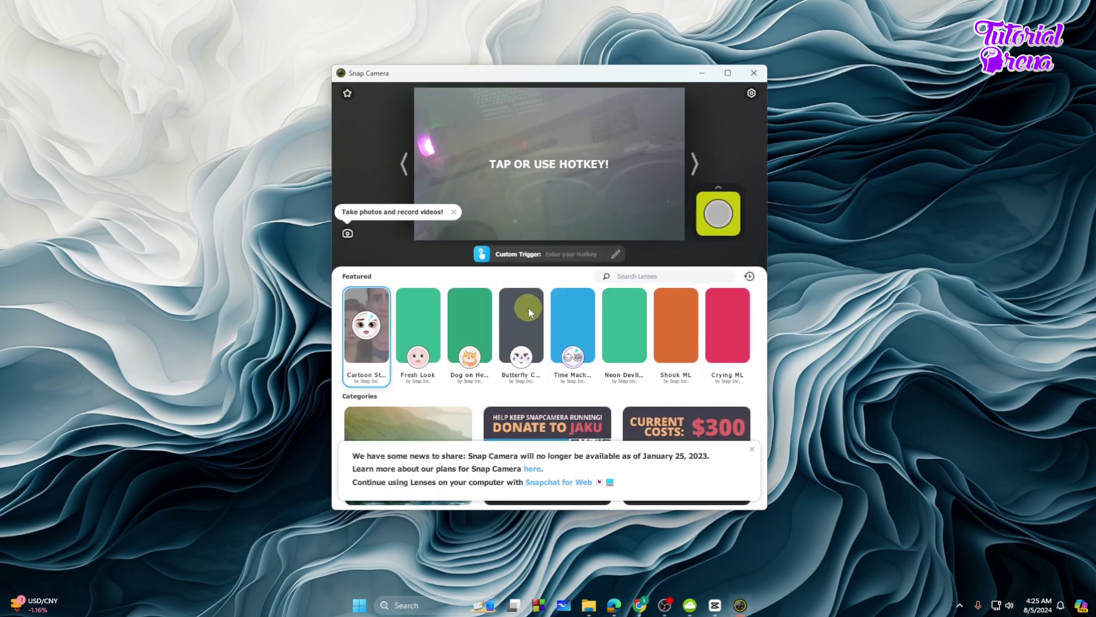
scroll(715, 448, "down", 3)
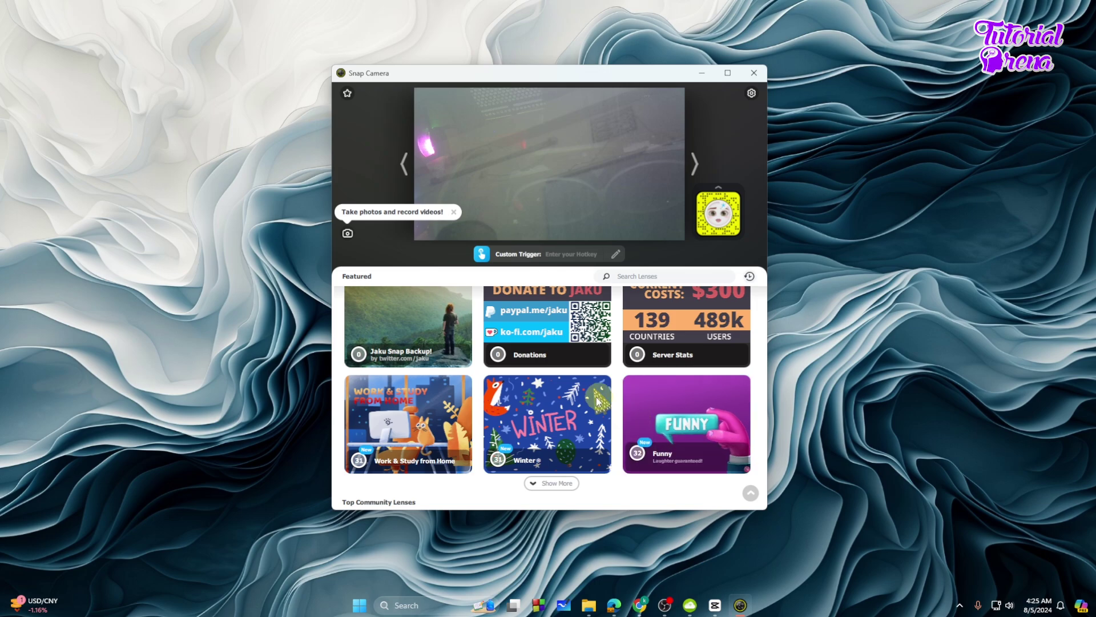
scroll(715, 448, "down", 5)
scroll(713, 410, "down", 5)
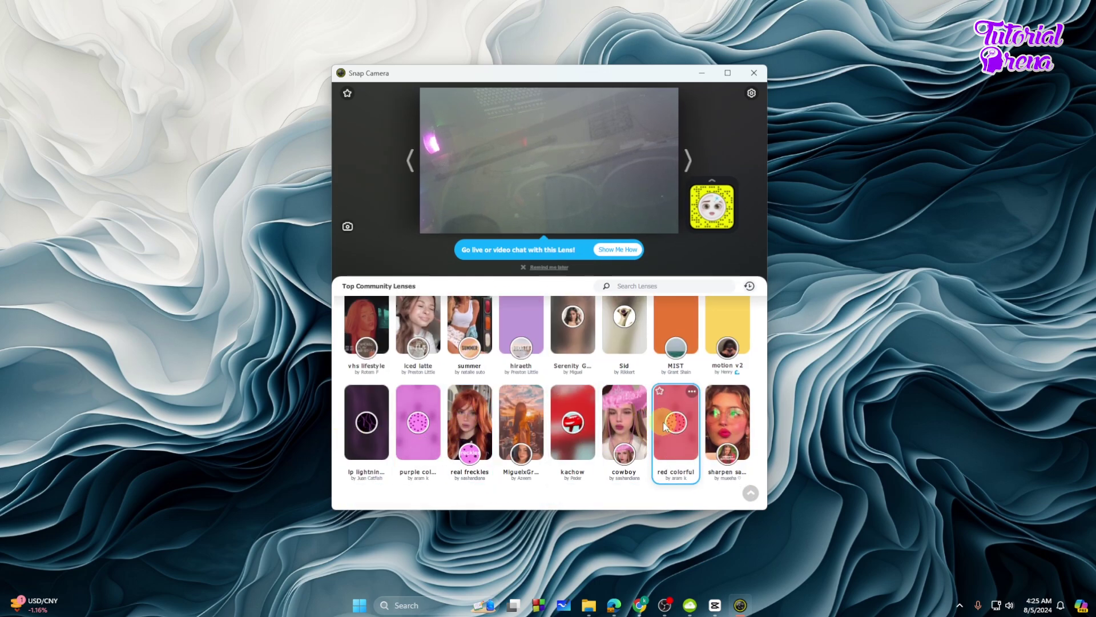
scroll(541, 433, "up", 3)
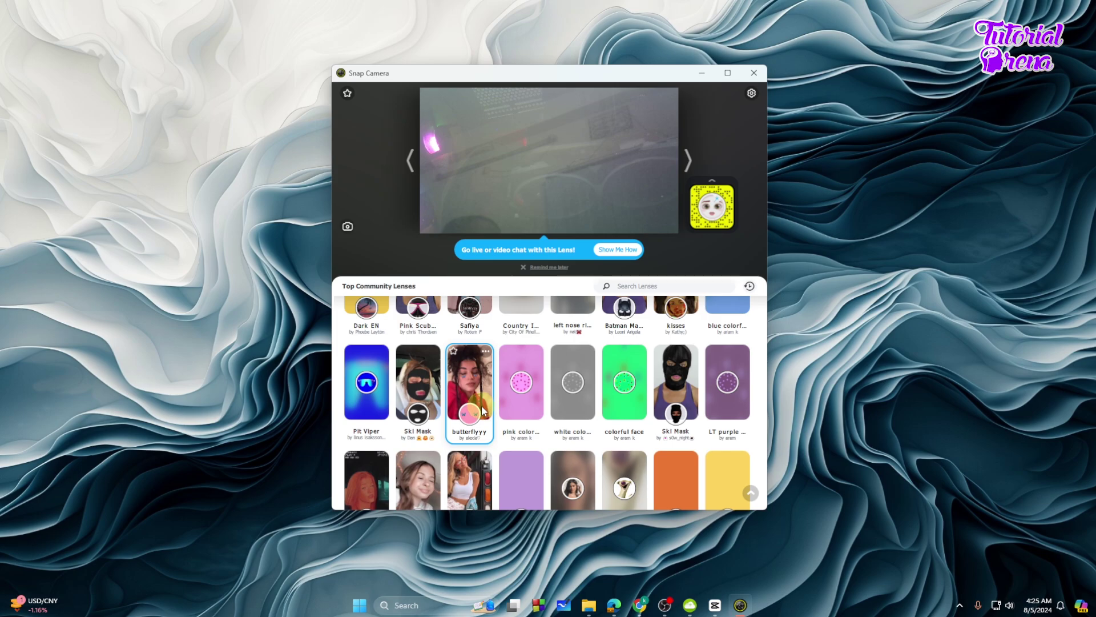
scroll(437, 397, "up", 10)
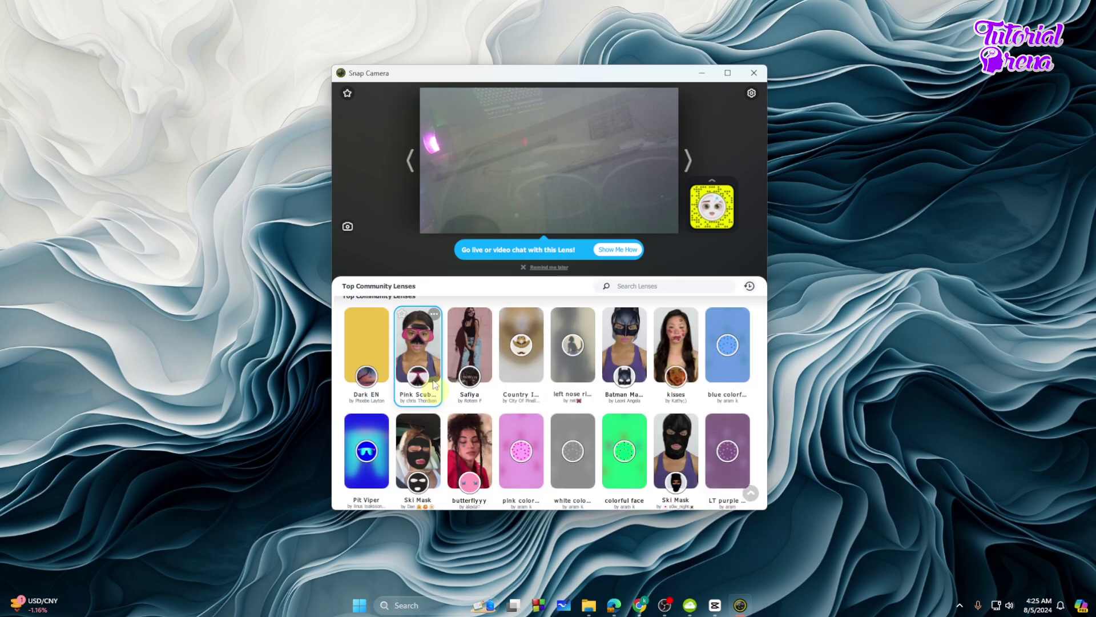